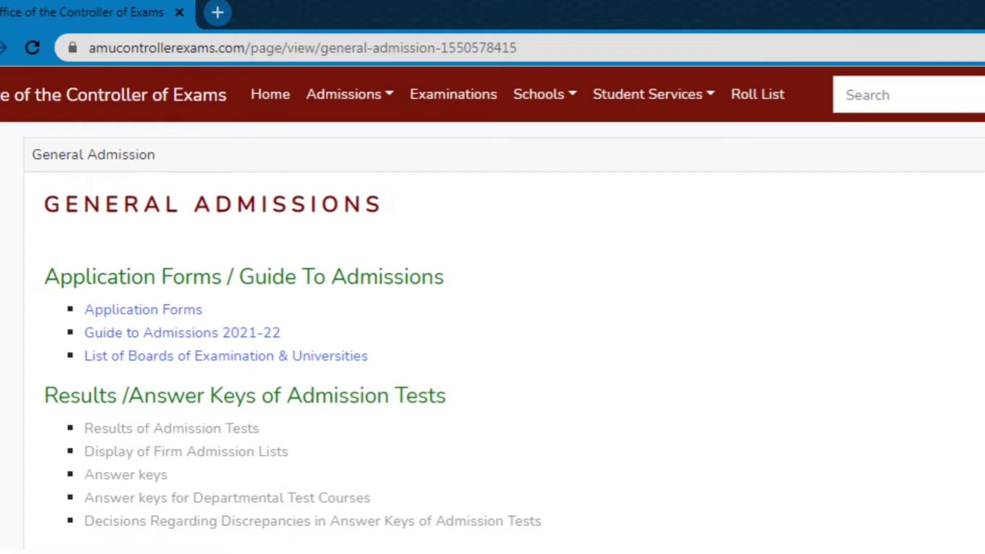
Scroll down the General Admissions page and open the Application Forms link in a new tab.
scroll(493, 339, down, 1)
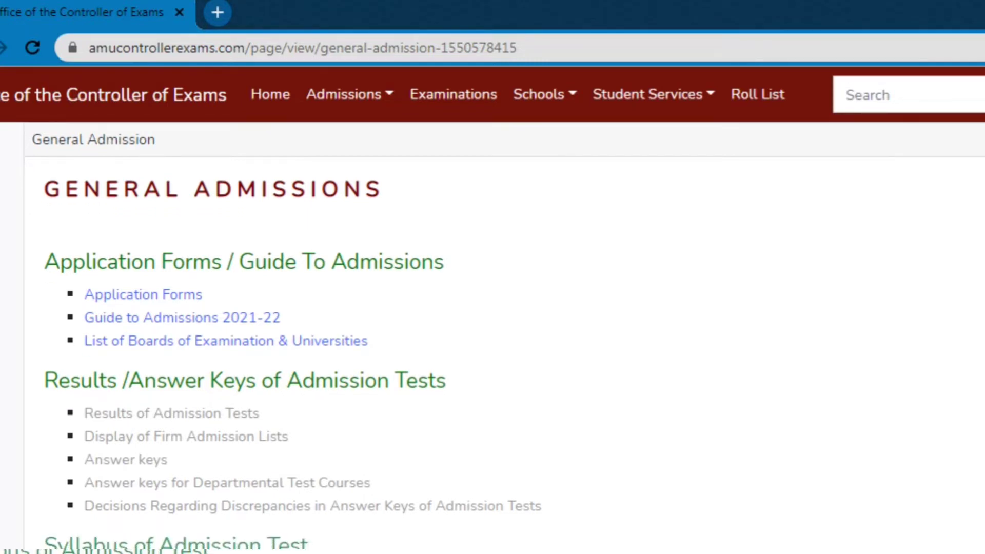
scroll(492, 339, down, 2)
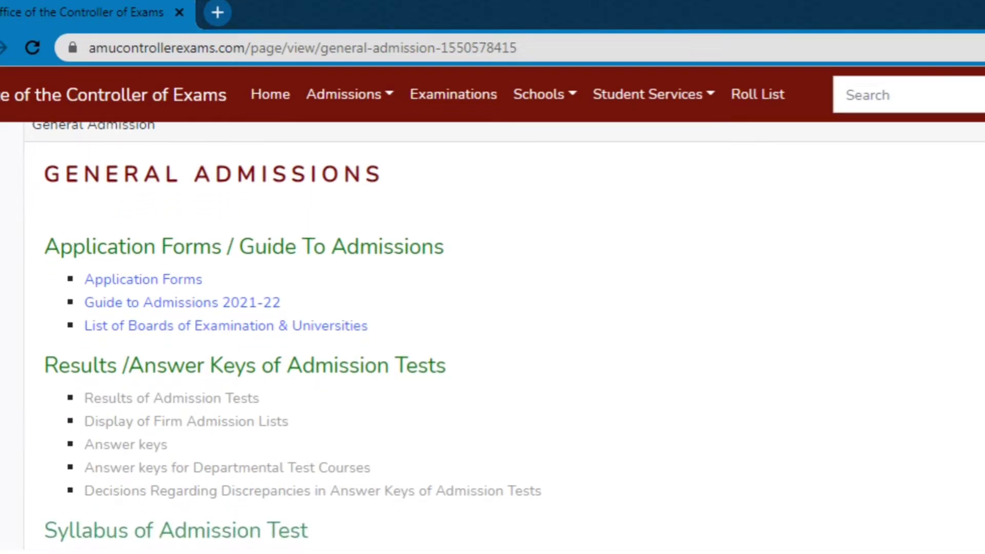
scroll(493, 339, down, 1)
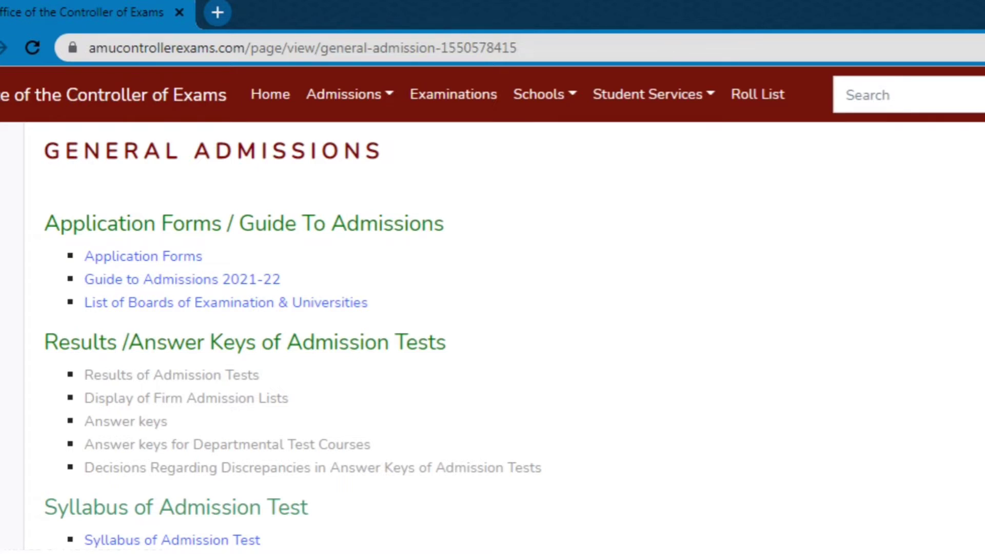
click(159, 262)
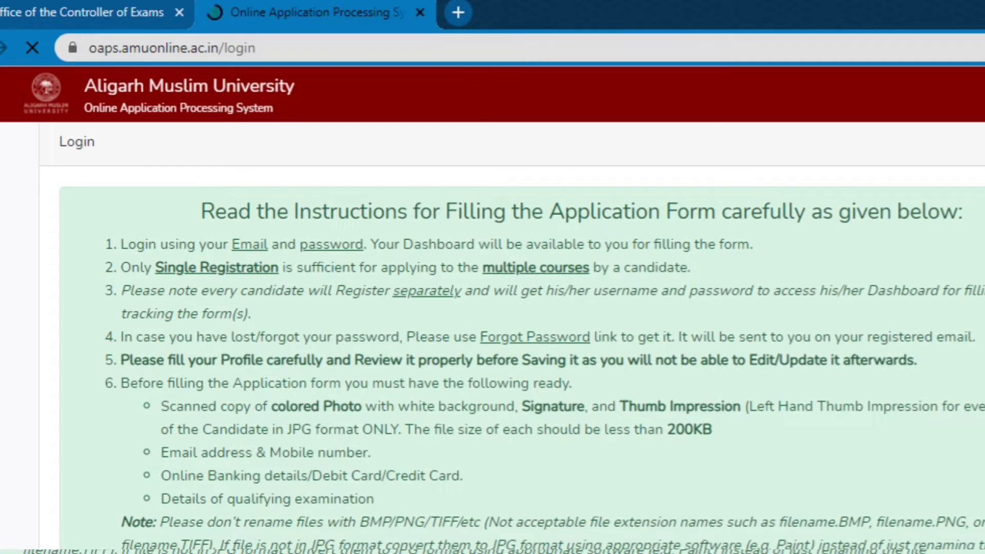
Scroll down through the login page instructions and back up to the Sign In area.
scroll(503, 337, down, 1)
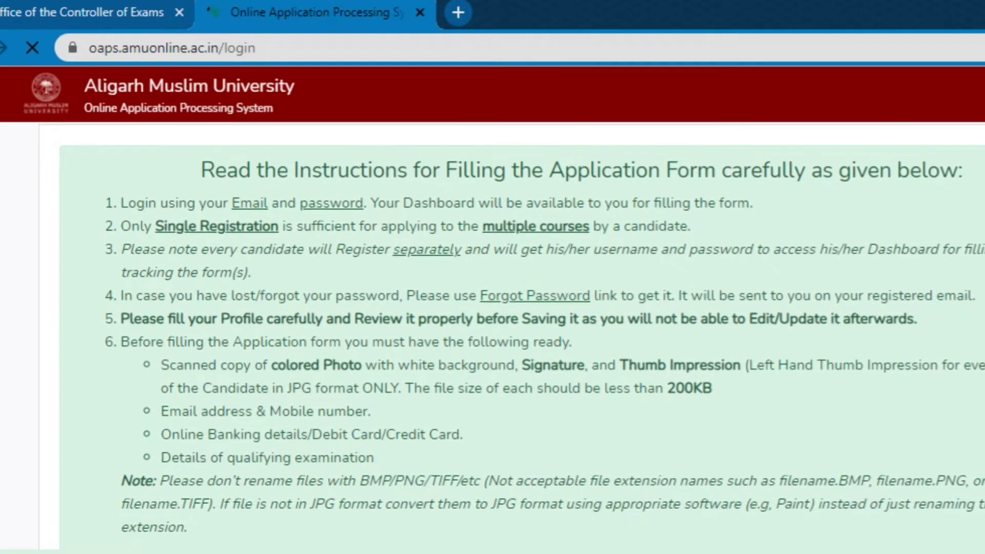
scroll(522, 329, down, 1)
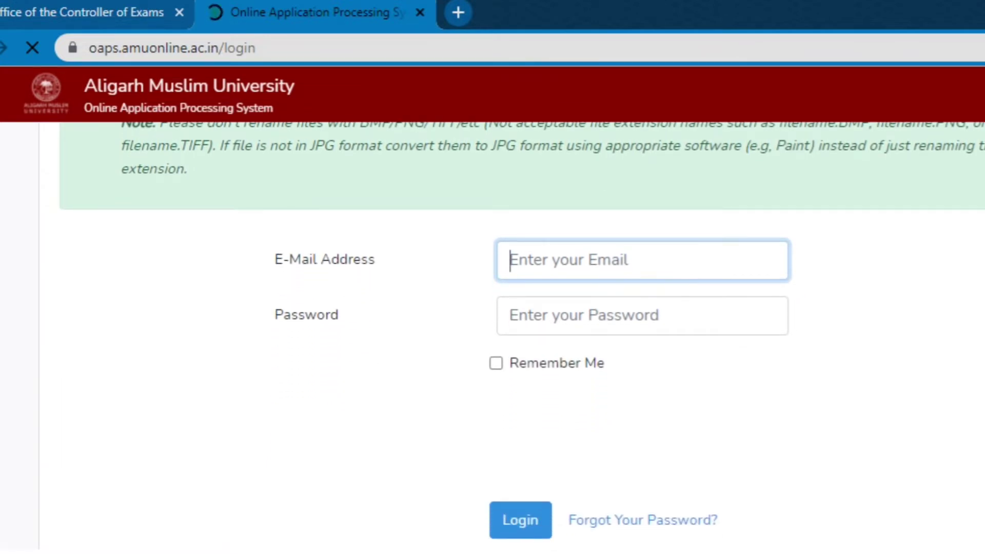
scroll(492, 277, up, 3)
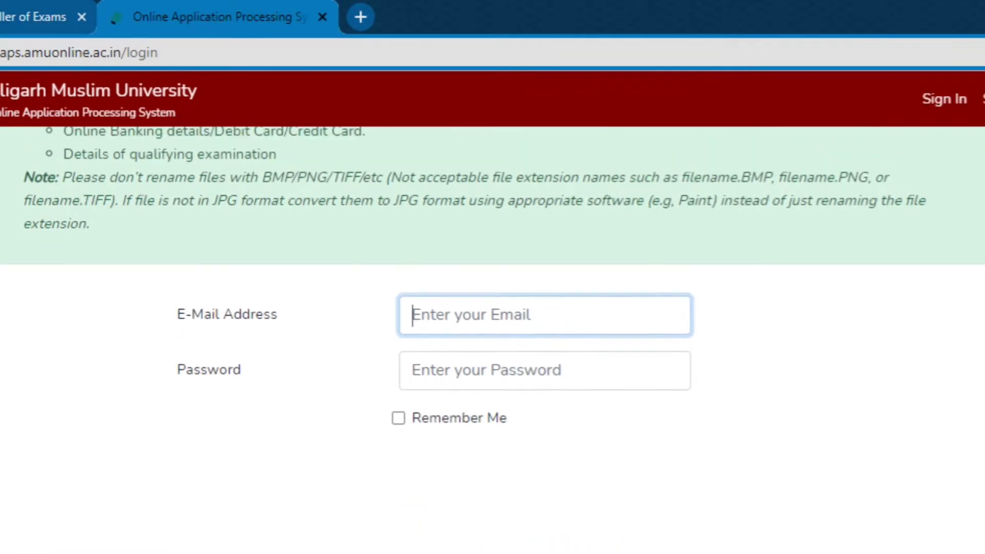
scroll(492, 277, up, 5)
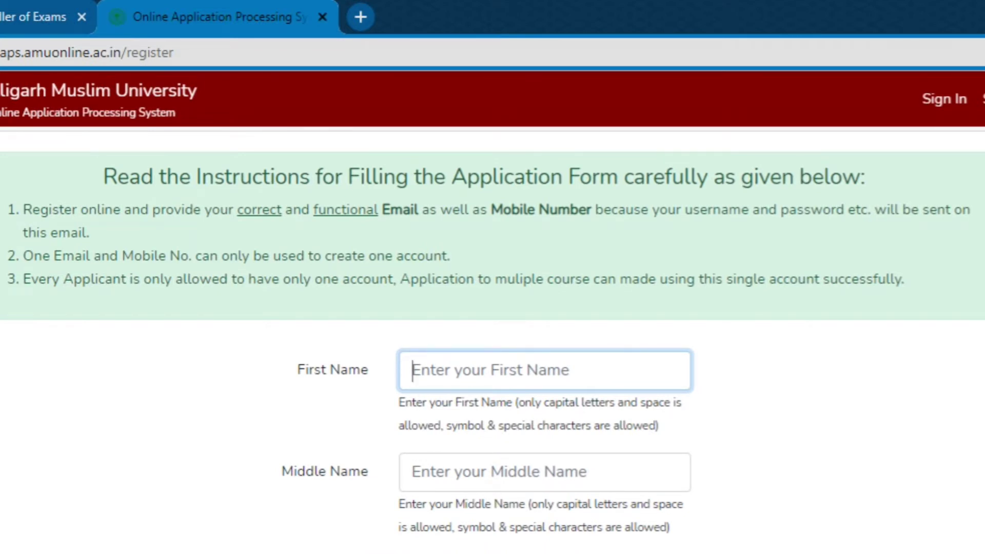
Submit the completed registration form with name, date of birth, mobile, email and password.
scroll(492, 338, down, 5)
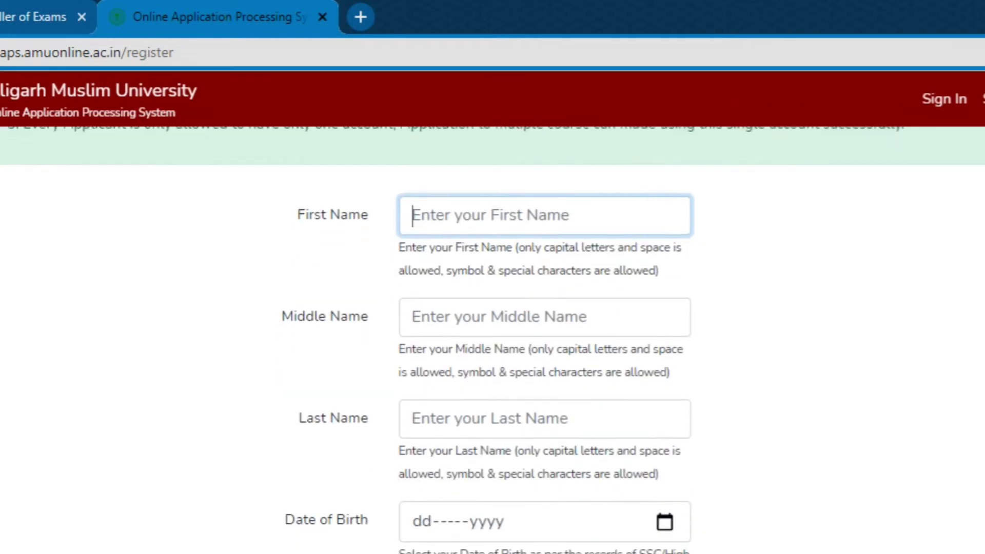
scroll(492, 339, down, 7)
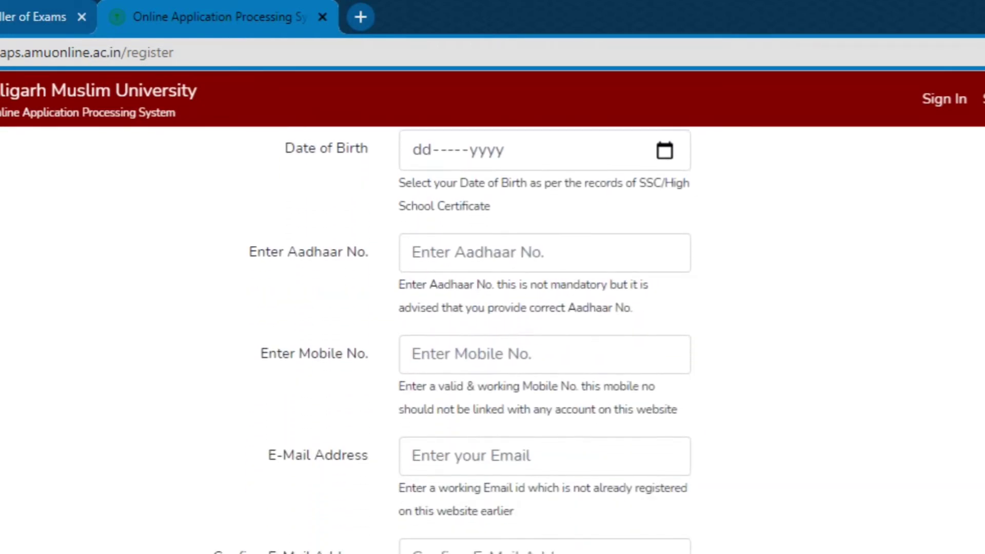
scroll(492, 339, down, 4)
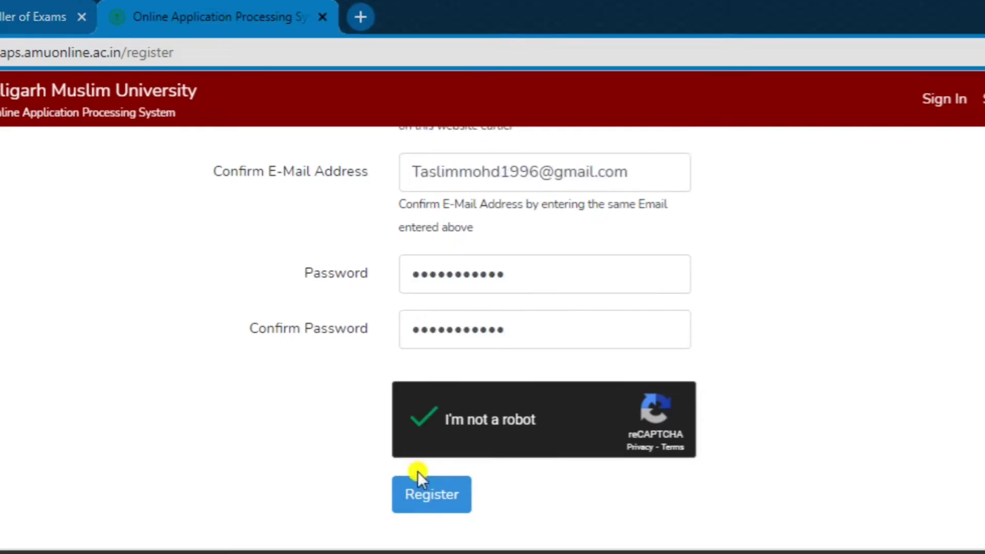
click(432, 500)
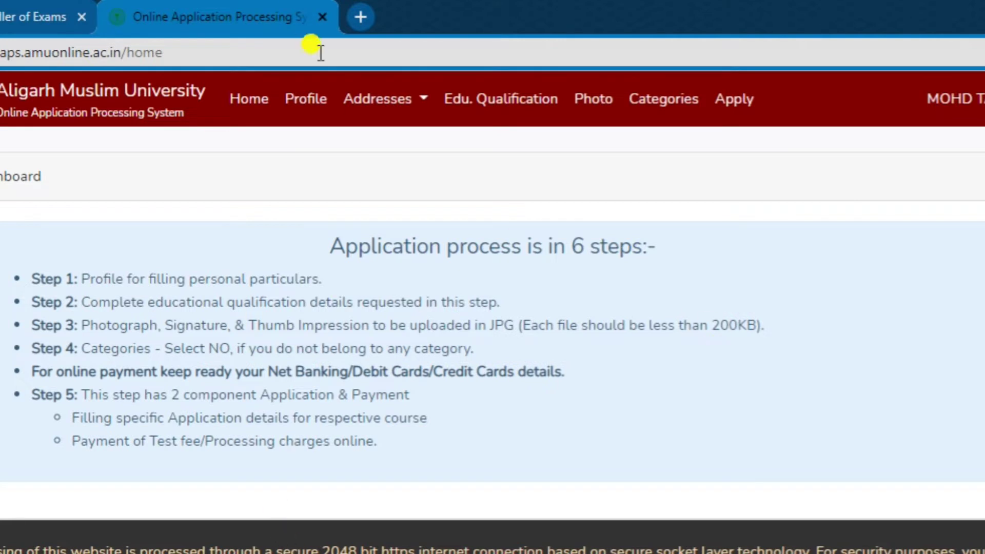
View the Verify Your Email Address notice under Profile, then reload the Home page.
click(308, 96)
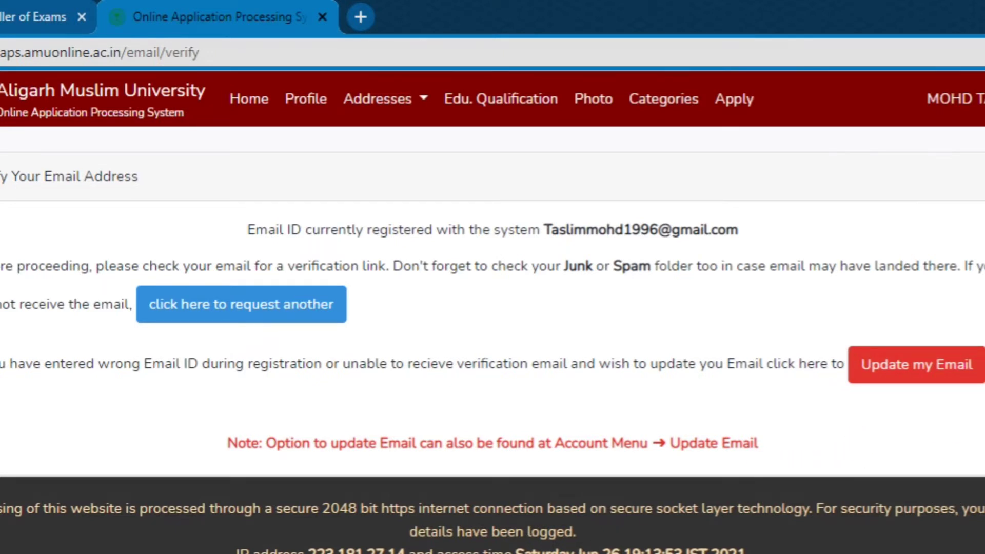
click(236, 97)
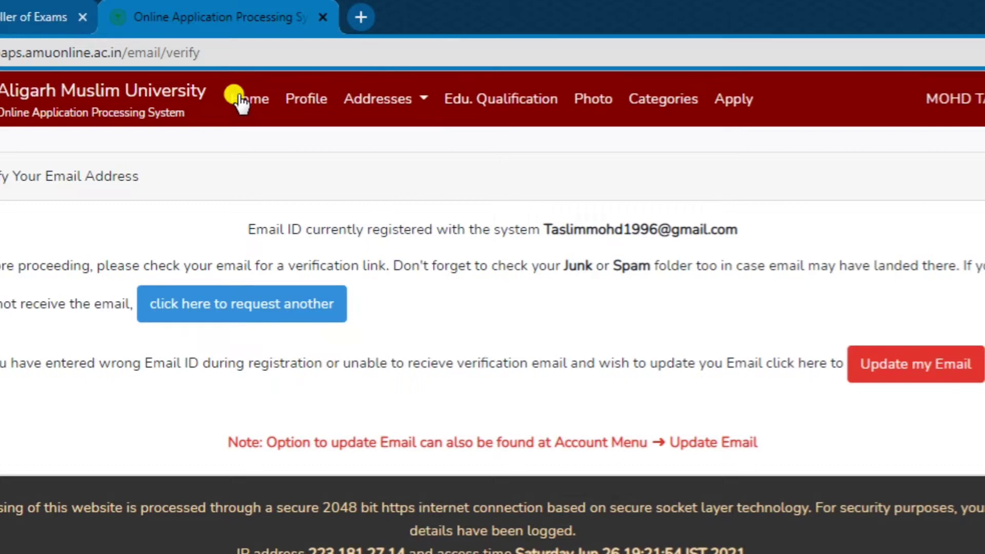
click(238, 98)
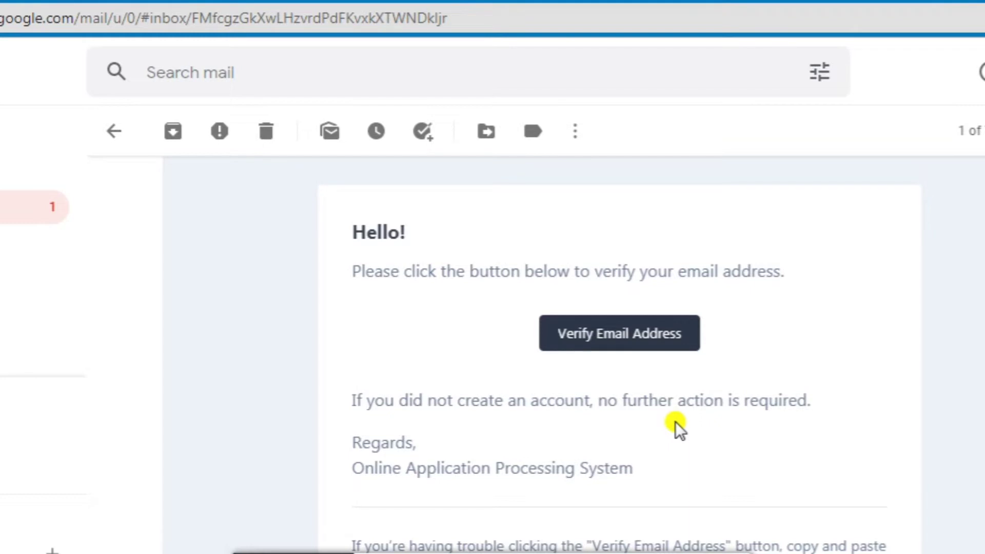
Confirm the email address using the Verify Email Address button in the Gmail message.
click(647, 345)
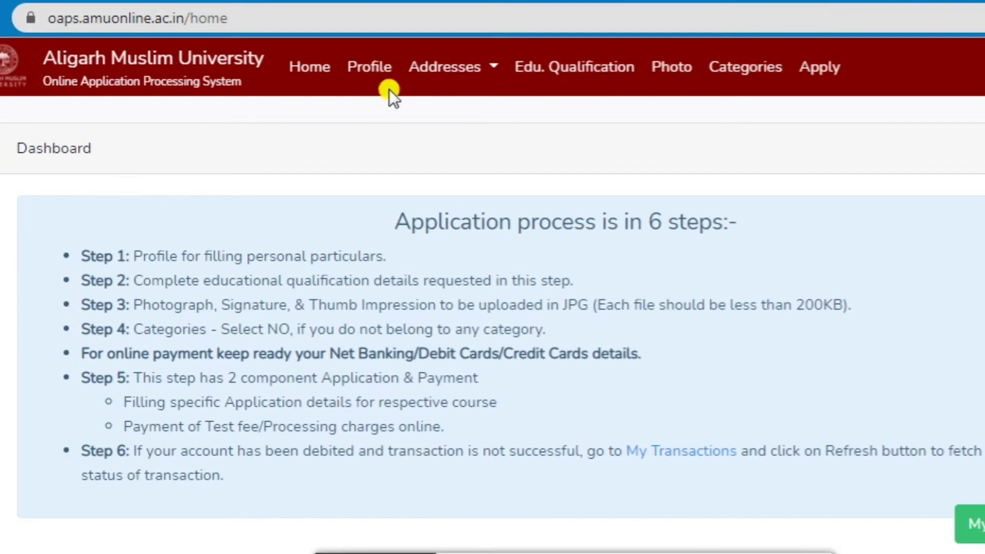
Open the applicant profile for editing and begin filling the father's name.
click(365, 67)
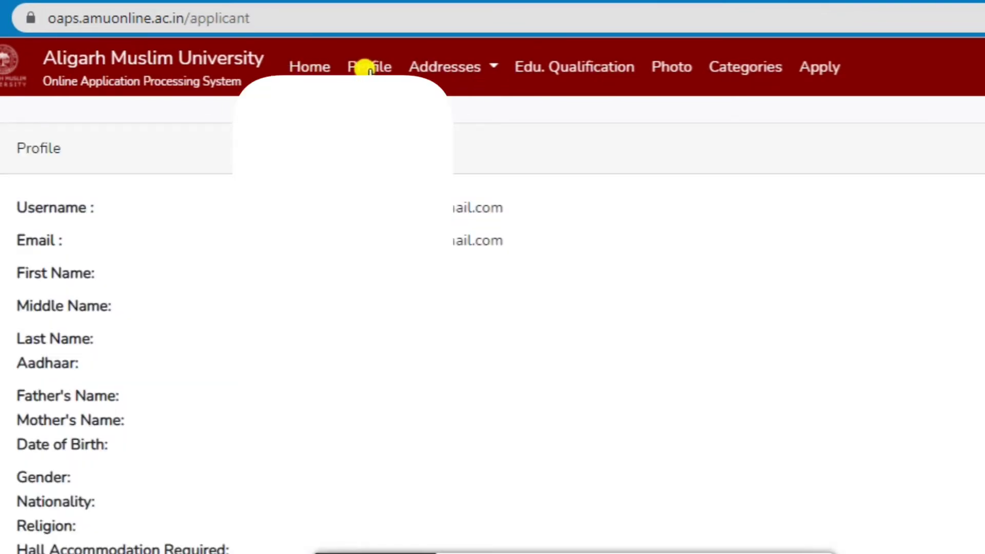
scroll(492, 308, down, 5)
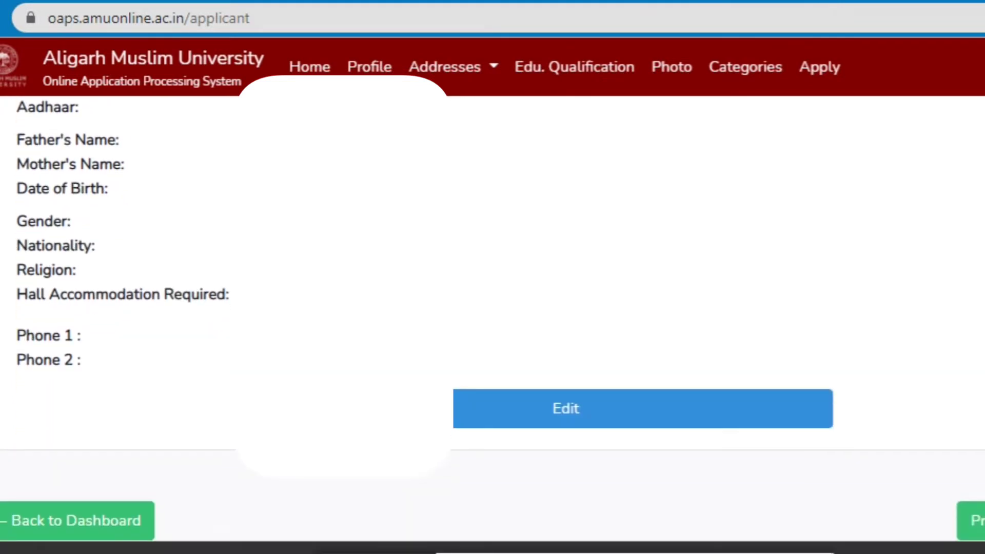
click(573, 410)
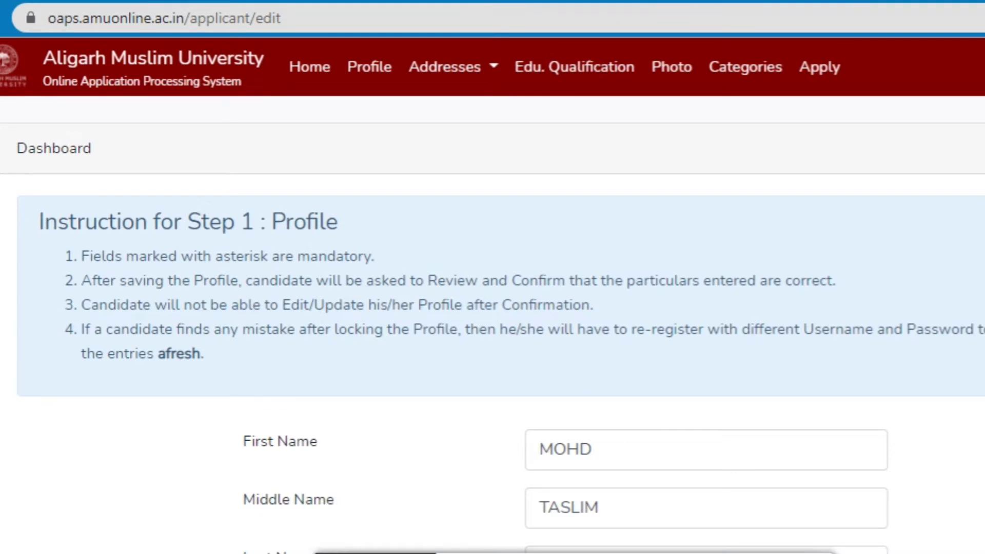
scroll(492, 307, down, 5)
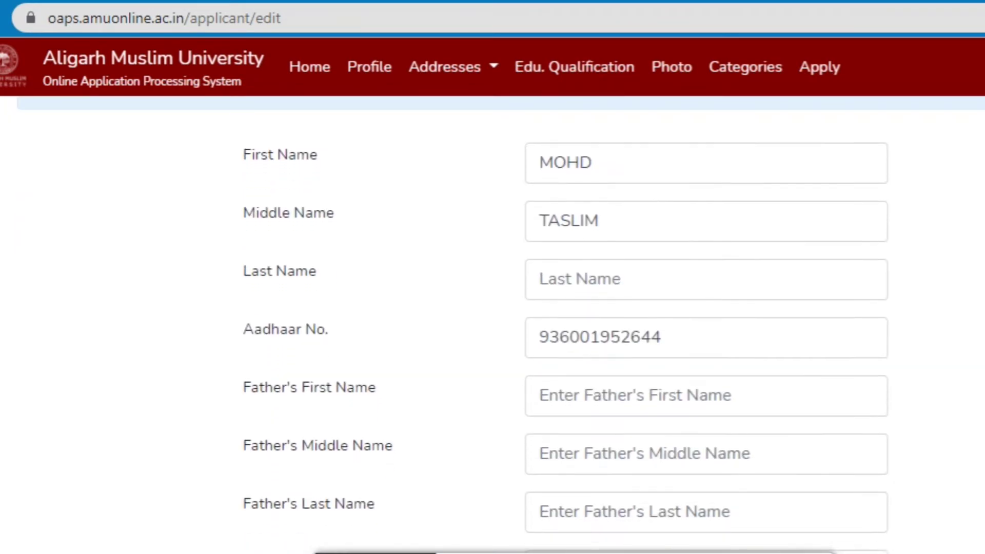
scroll(493, 308, down, 4)
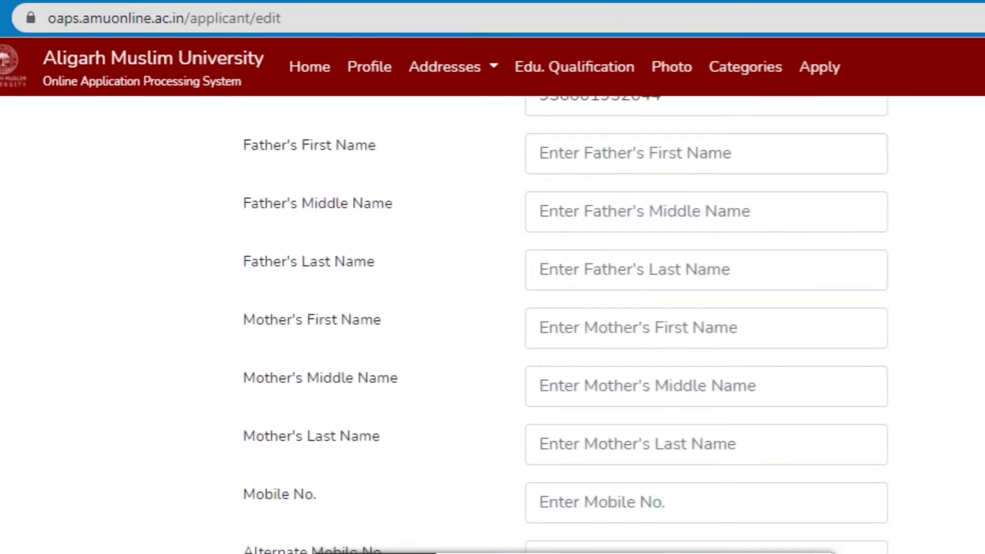
click(566, 154)
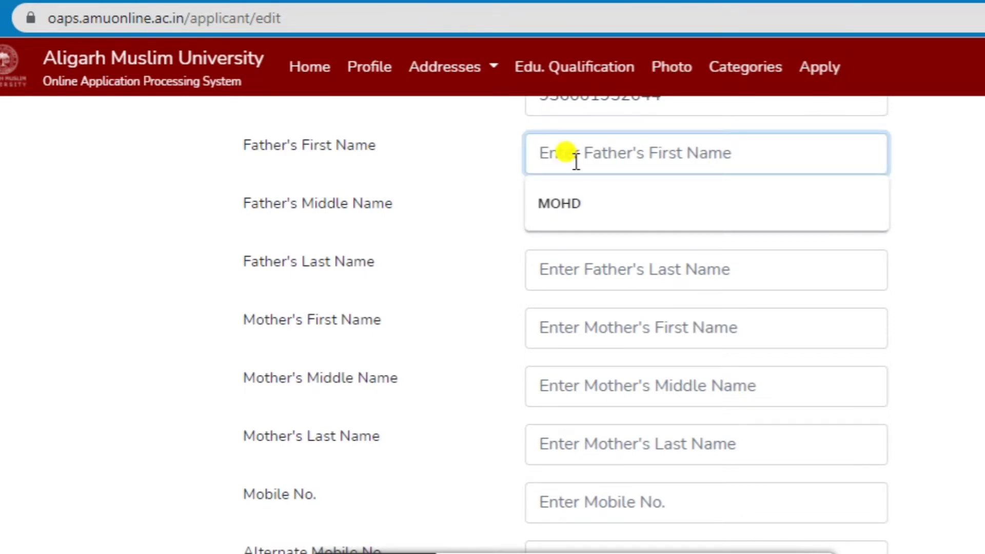
click(956, 204)
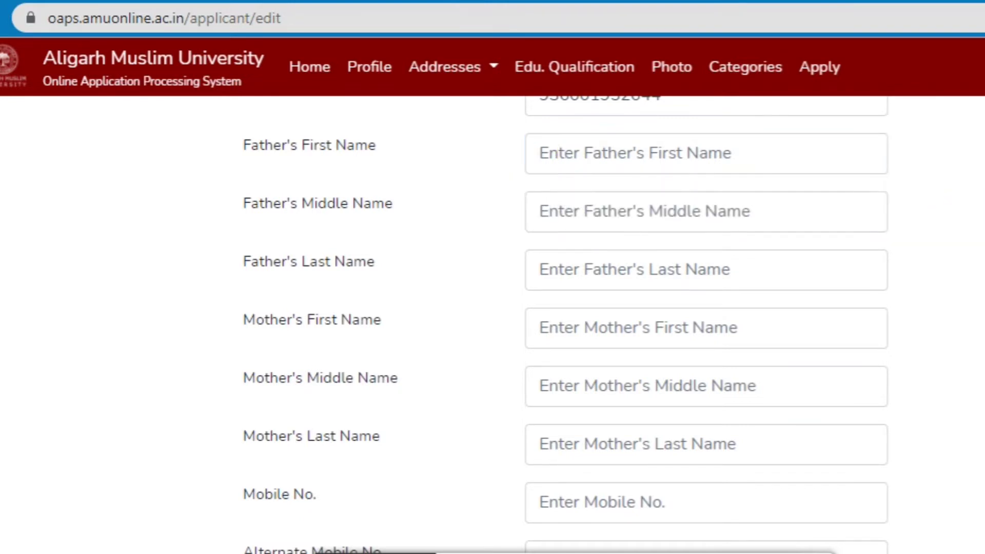
Set Hostel Accommodation required to YES and proceed to the Addresses step.
scroll(564, 323, down, 2)
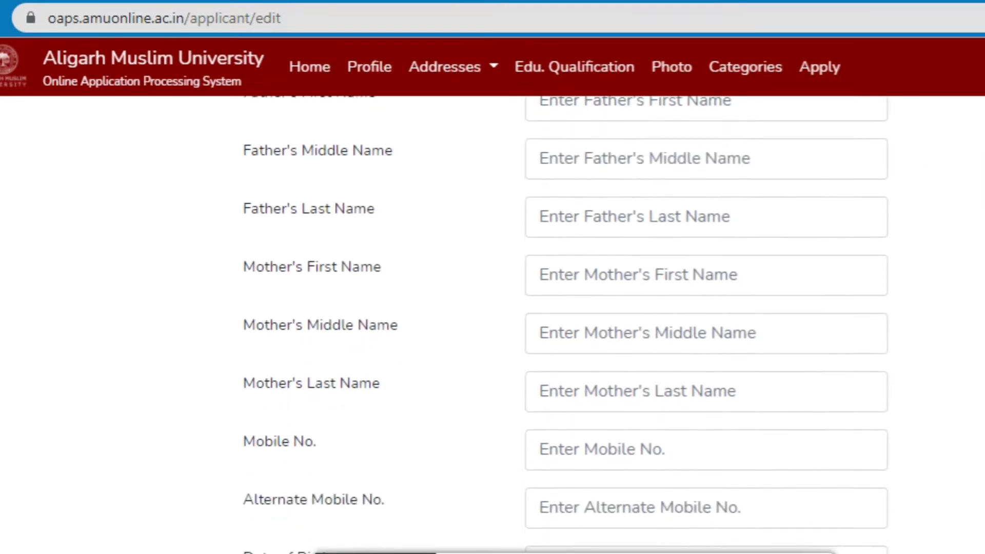
scroll(564, 324, down, 3)
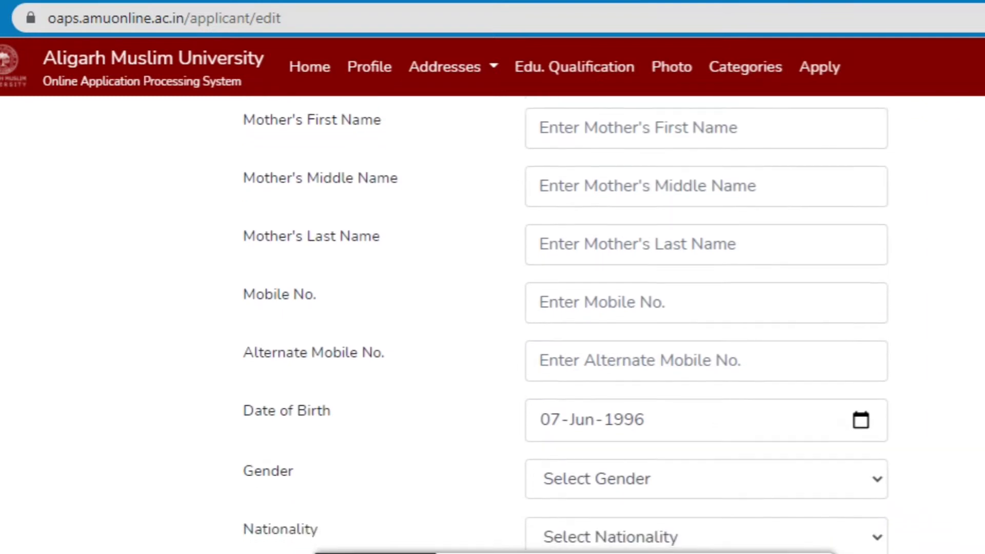
scroll(564, 323, down, 3)
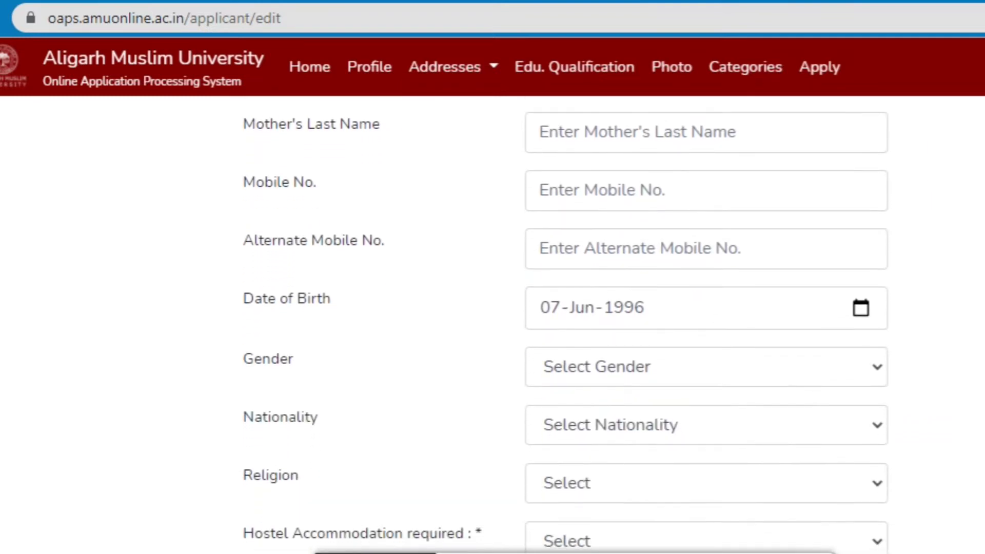
scroll(564, 323, down, 2)
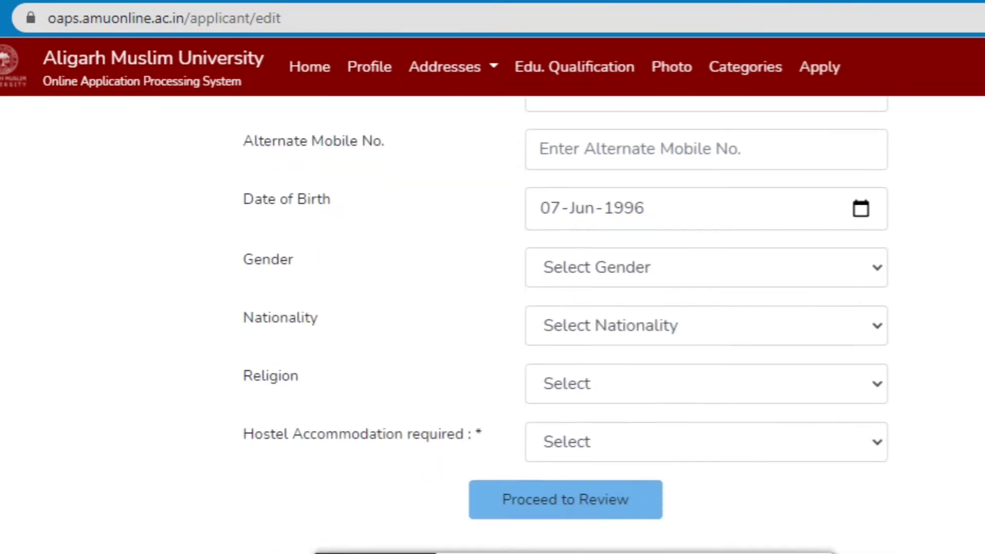
scroll(564, 323, up, 5)
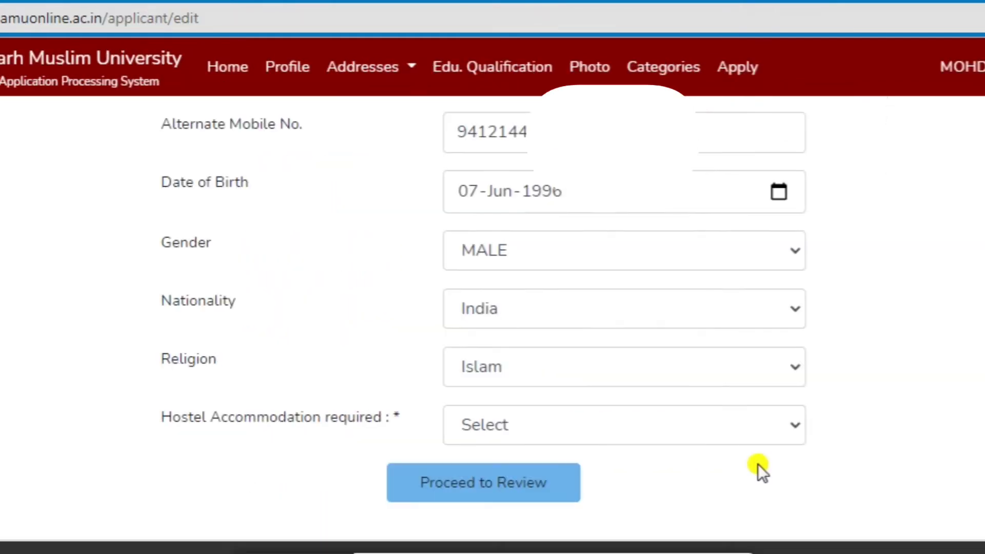
click(794, 427)
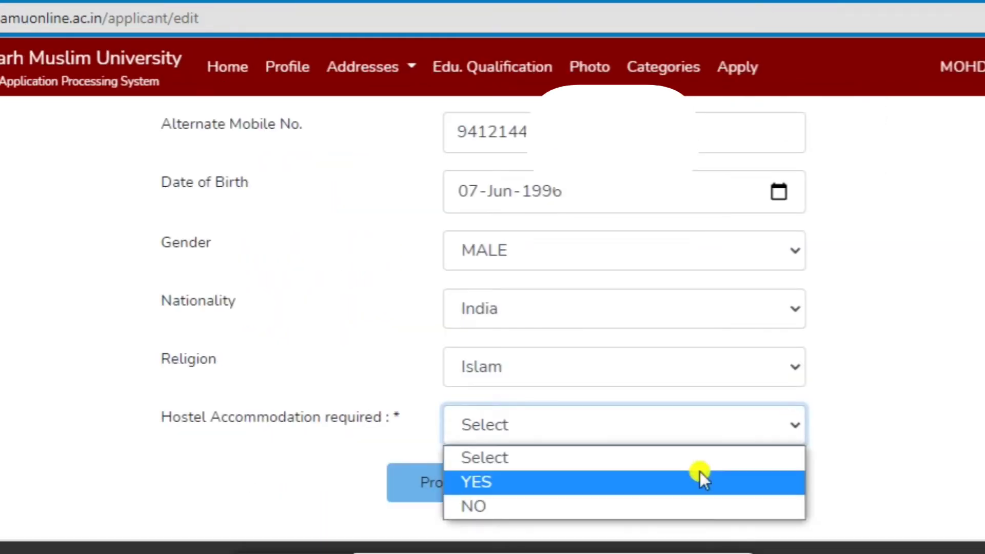
click(636, 490)
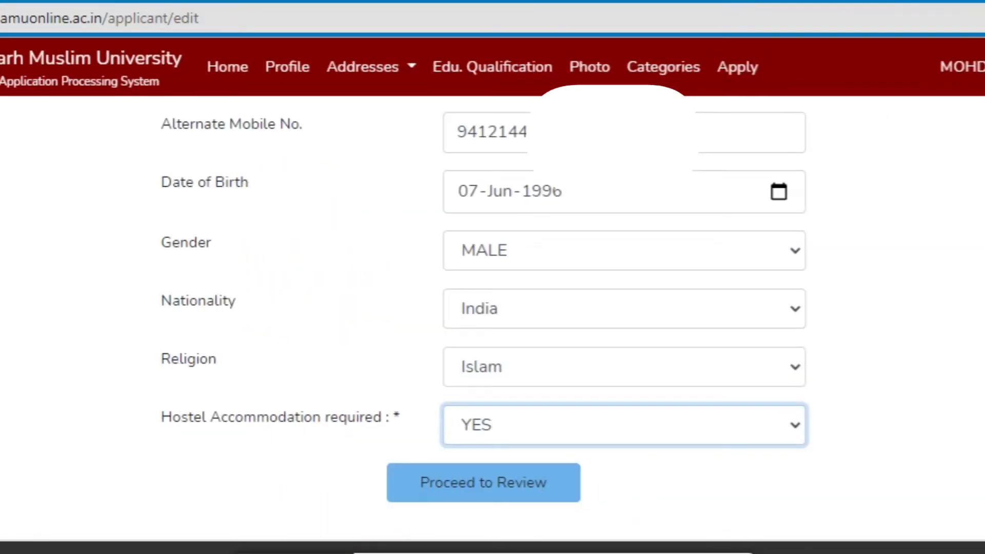
click(472, 485)
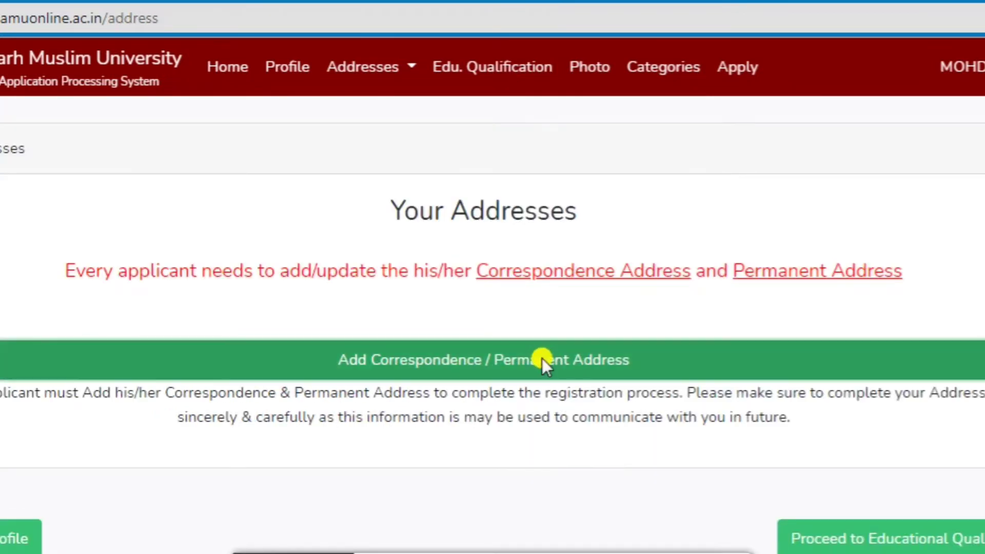
Open the Add Correspondence / Permanent Address form and scroll through its fields.
click(544, 360)
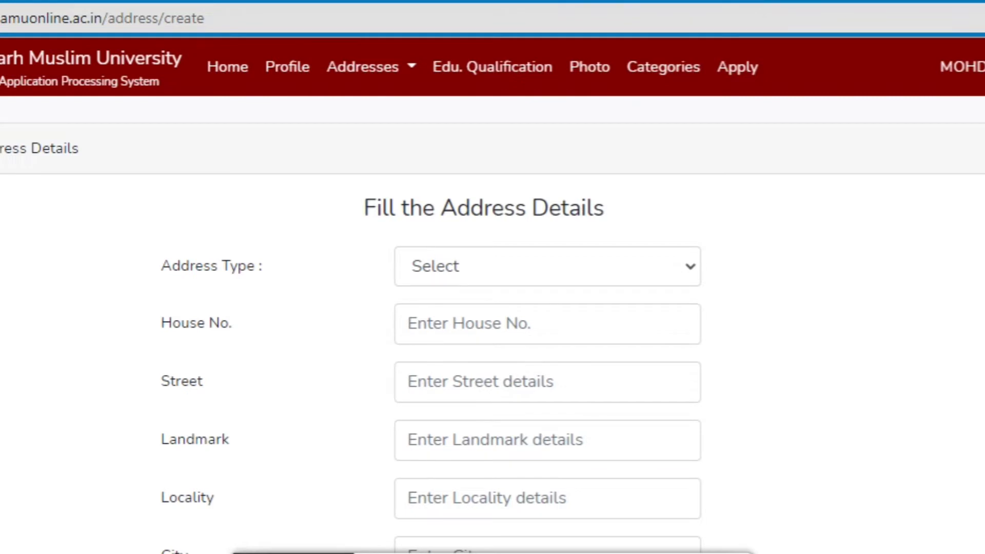
scroll(492, 328, down, 2)
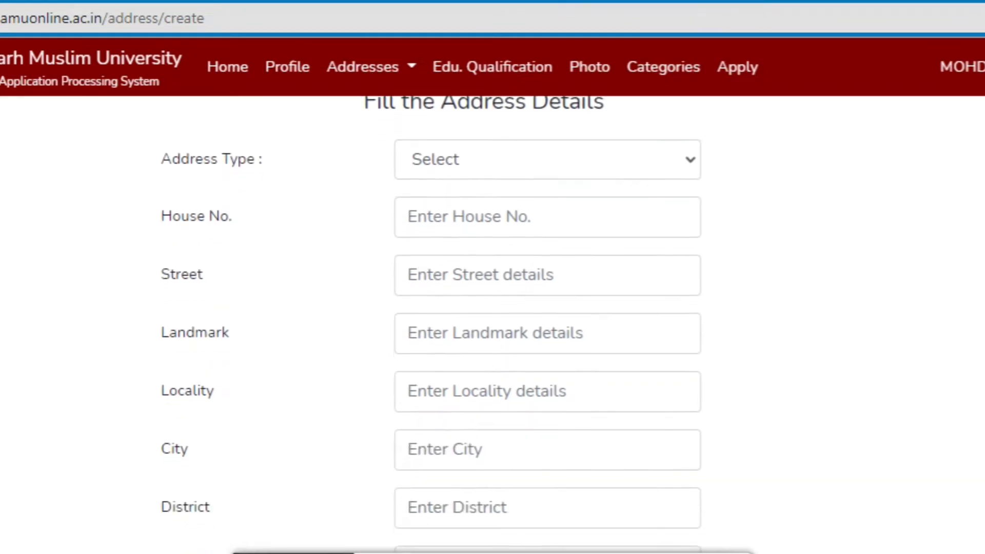
scroll(492, 328, down, 2)
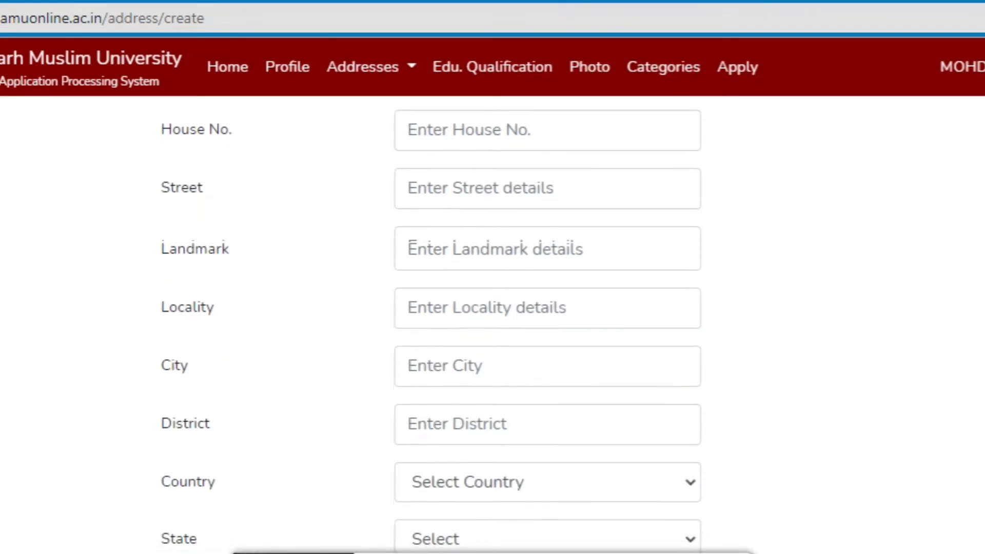
scroll(492, 328, down, 3)
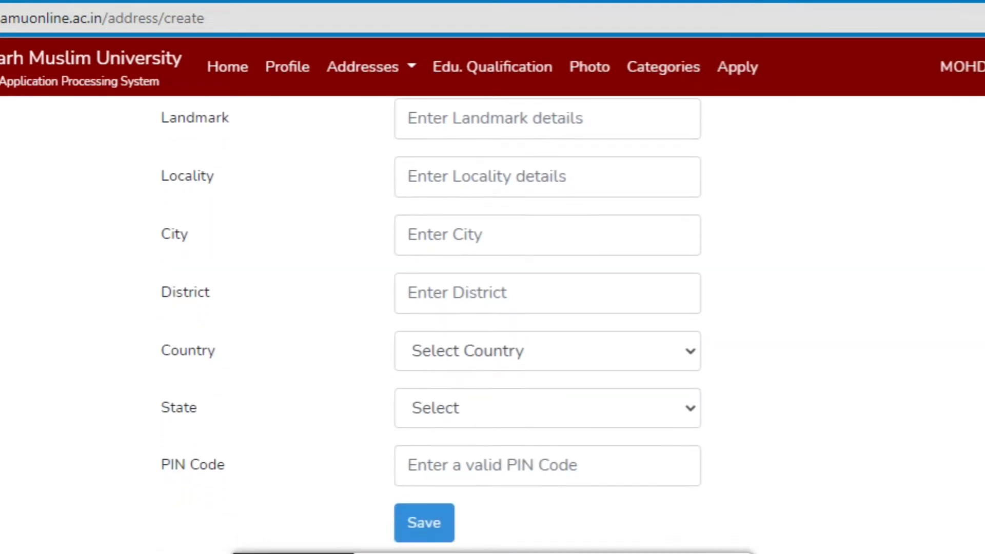
scroll(492, 328, down, 1)
scroll(493, 323, up, 1)
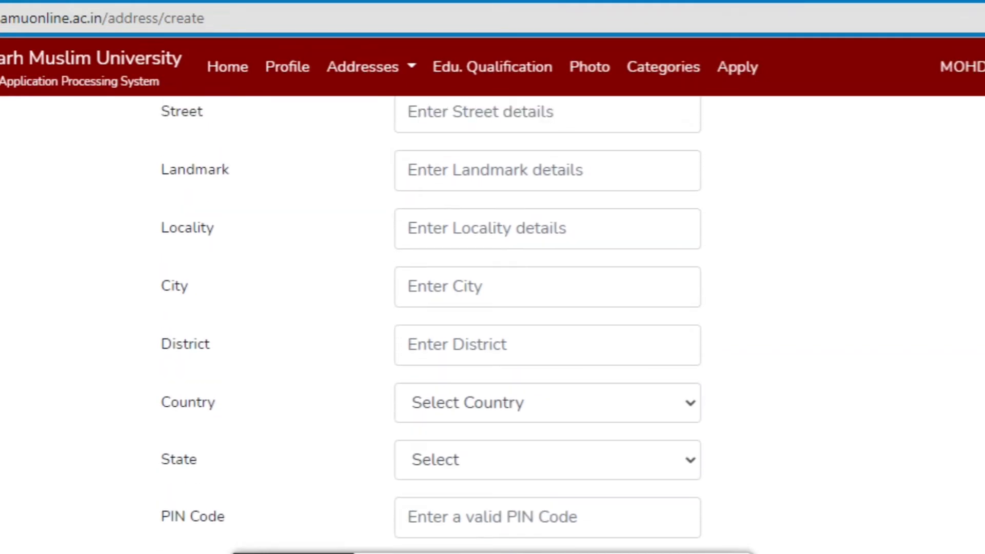
scroll(492, 323, down, 2)
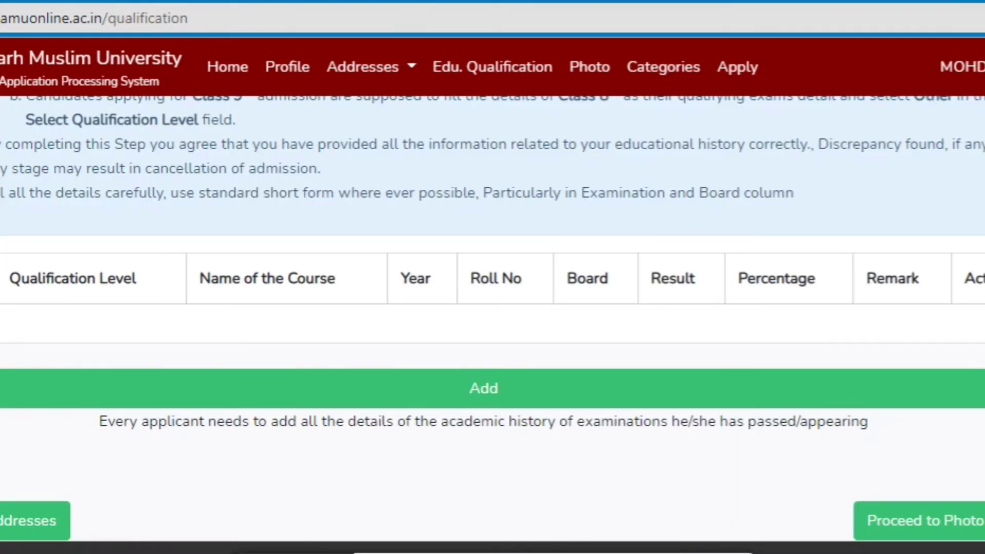
Add a new SSC qualification with course 10, passed in 2015.
click(583, 391)
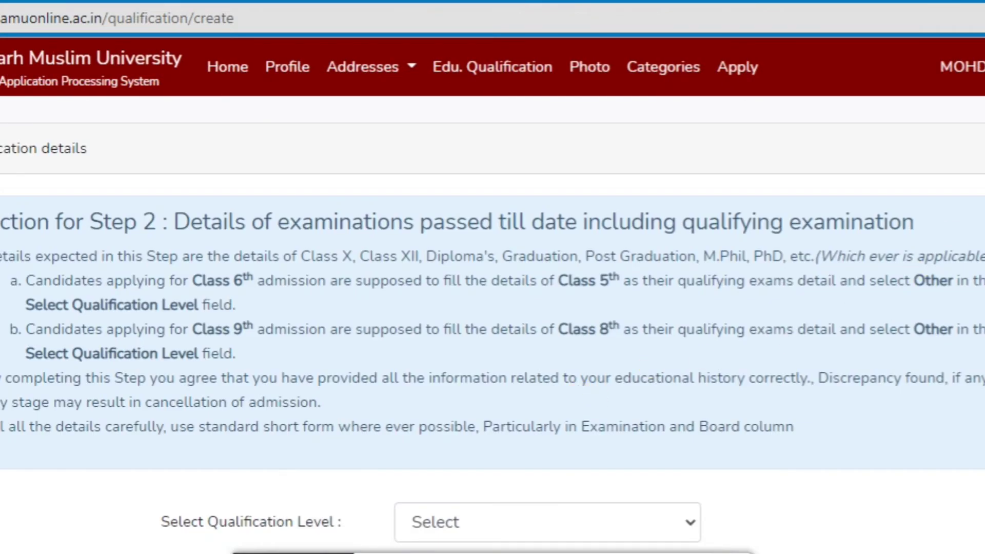
scroll(492, 325, down, 4)
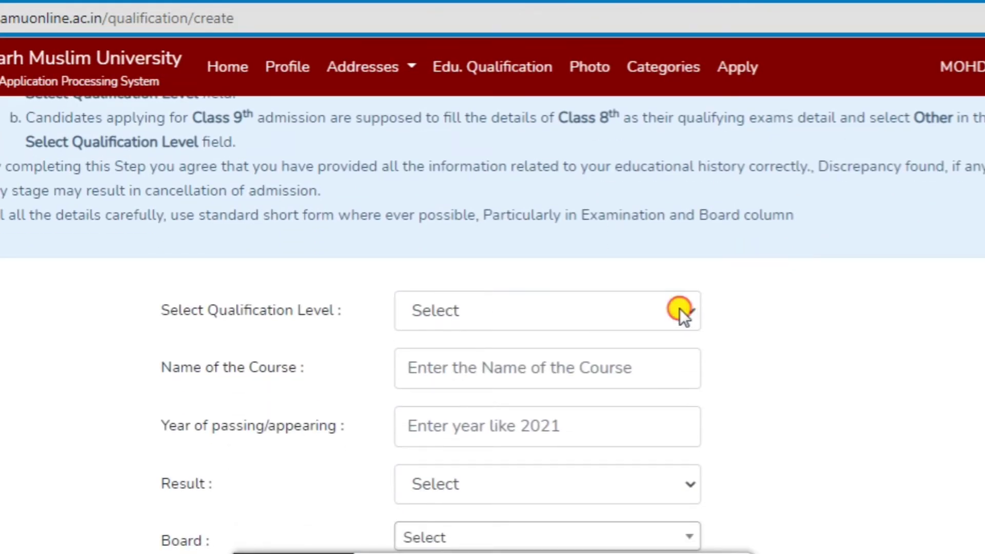
click(673, 311)
click(631, 369)
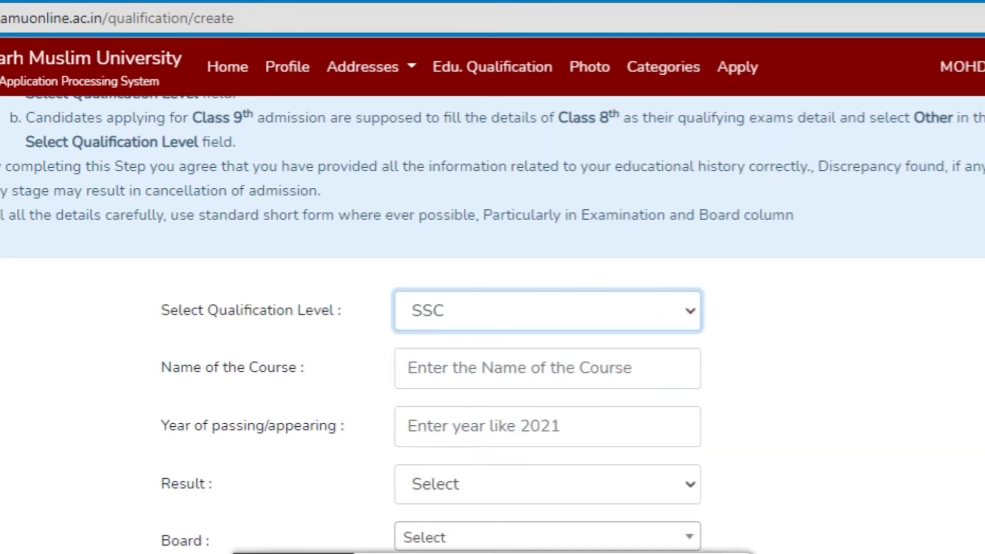
scroll(626, 325, down, 1)
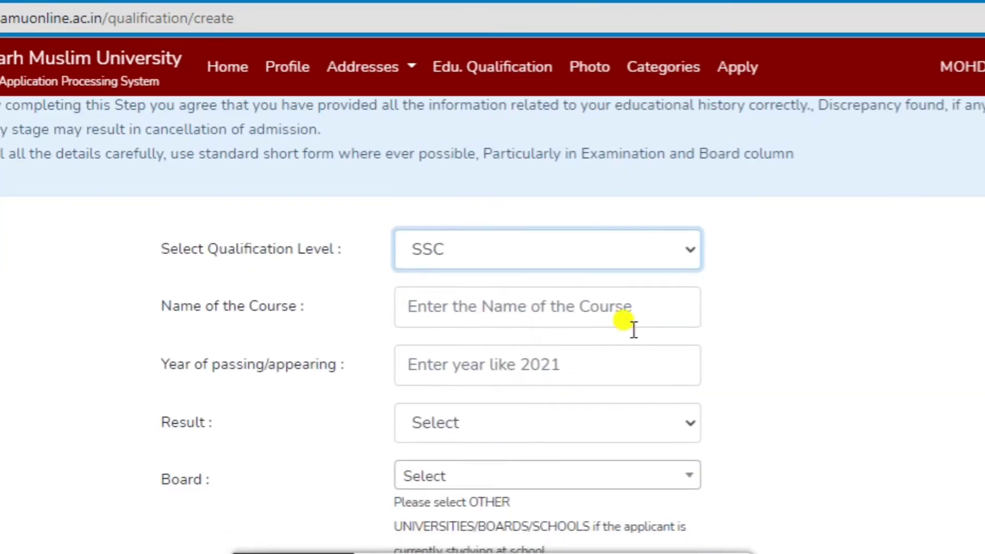
click(536, 290)
text(10)
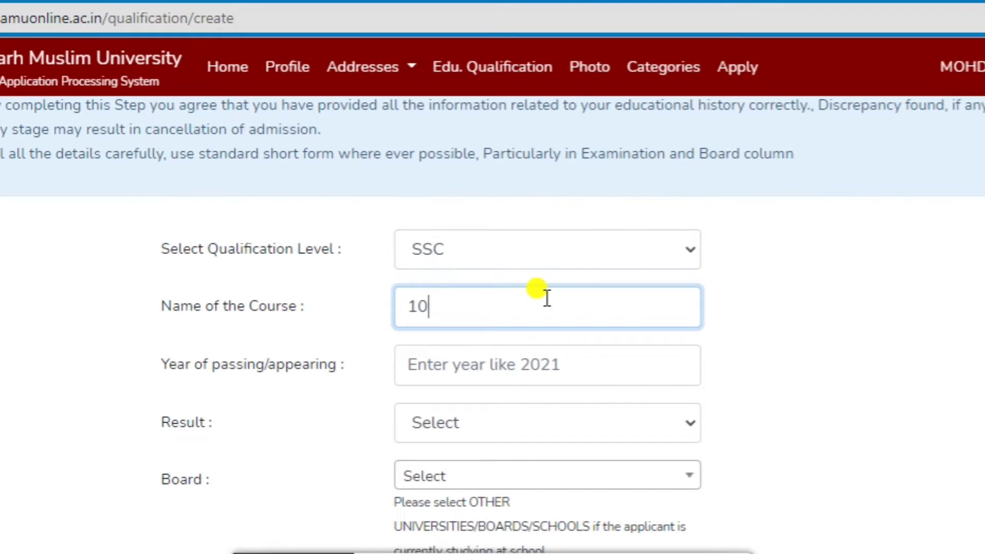
click(605, 369)
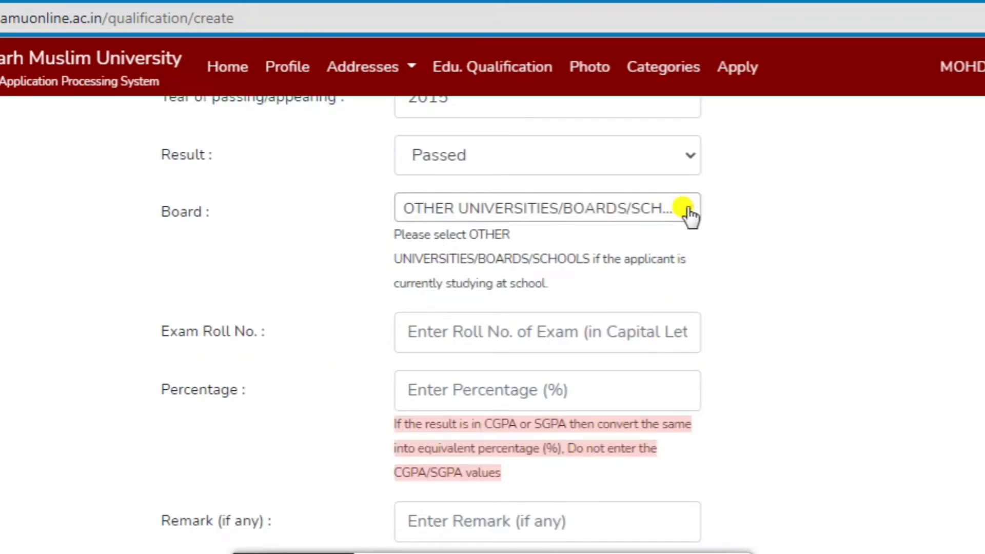
Set the board to OTHER UNIVERSITIES/BOARDS/SCHOOLS and enter the exam roll number and percentage.
click(688, 209)
click(545, 457)
click(516, 333)
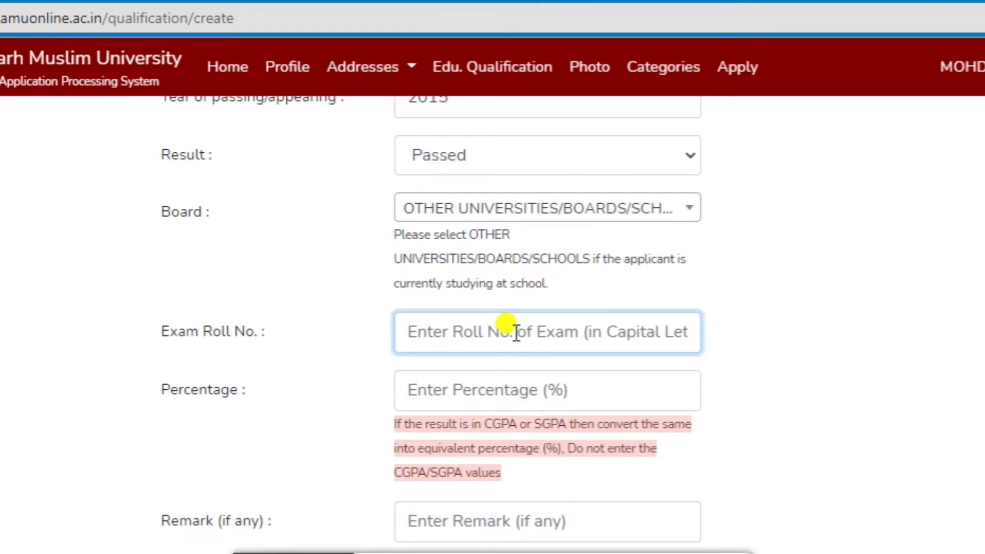
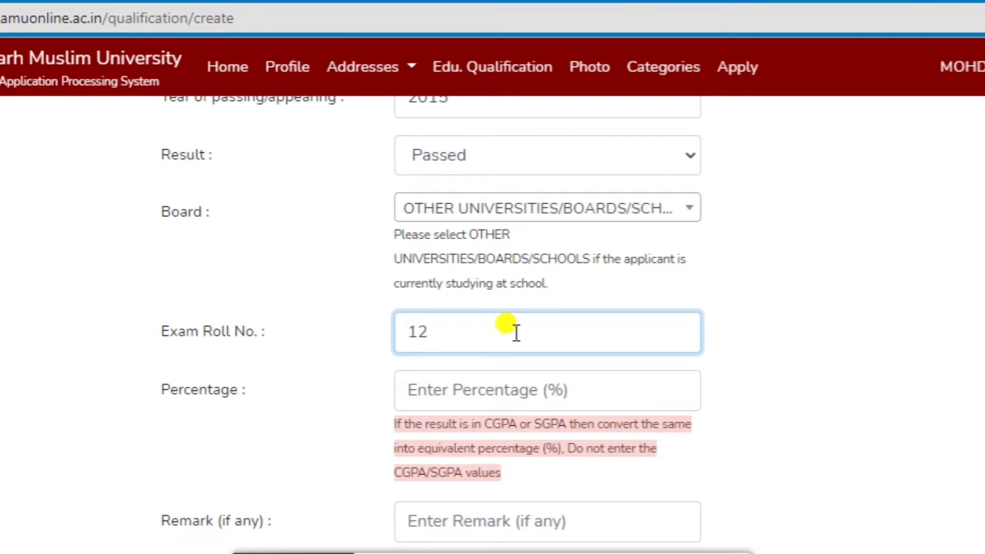
click(507, 396)
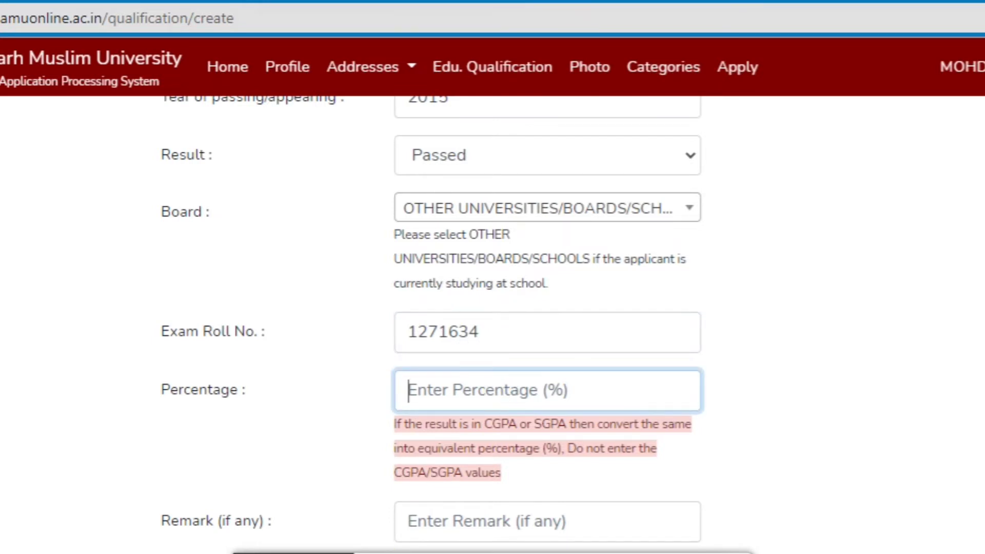
scroll(492, 323, down, 2)
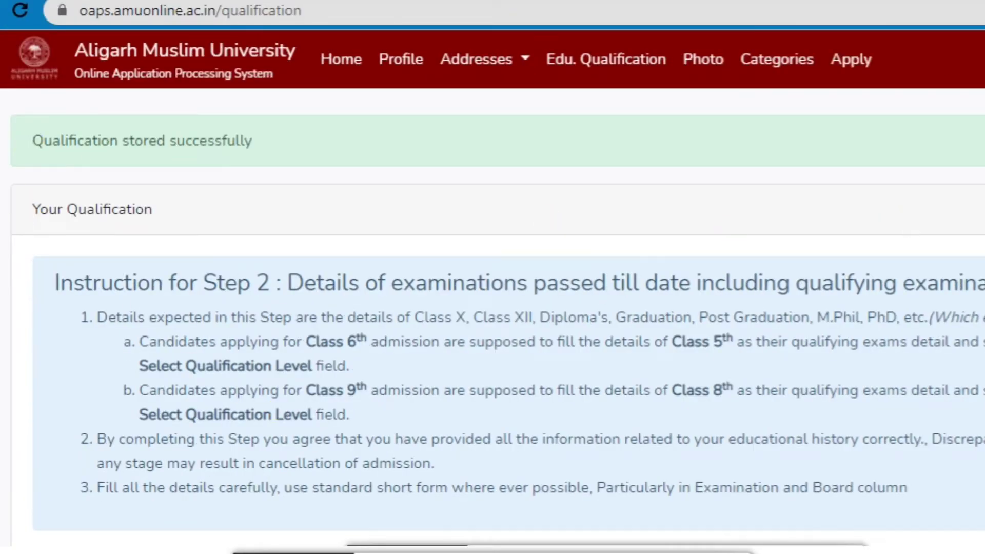
Open a blank Add Qualification form below the saved SSC entry for a second record.
scroll(492, 318, down, 5)
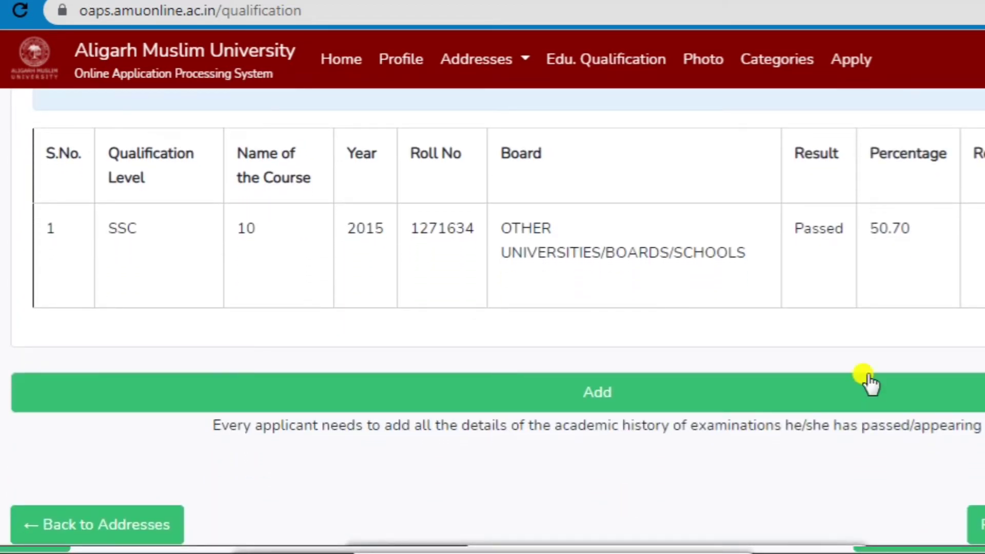
click(666, 402)
scroll(497, 318, down, 3)
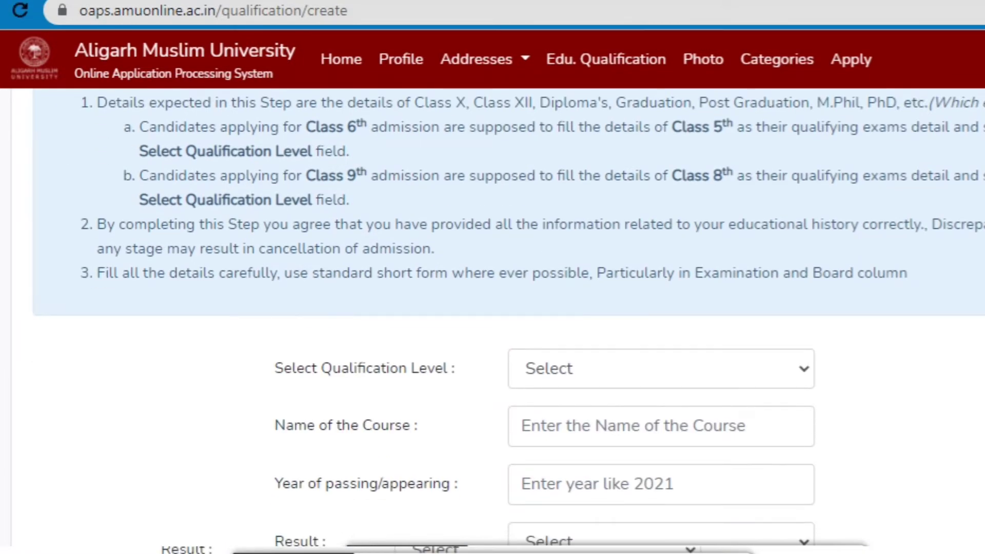
Choose SSSC with course 12, year of passing 2017, and result Passed.
scroll(497, 318, down, 5)
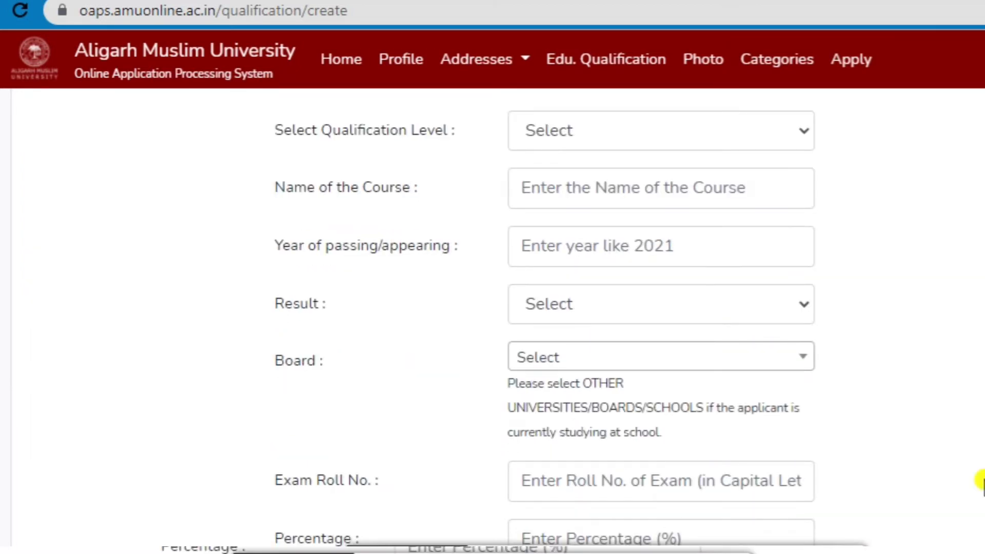
click(783, 126)
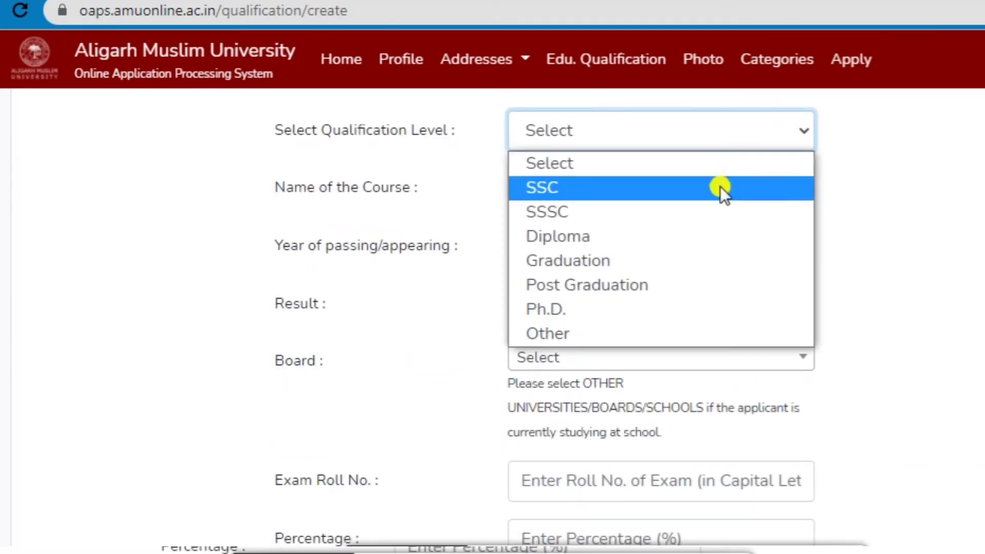
click(709, 210)
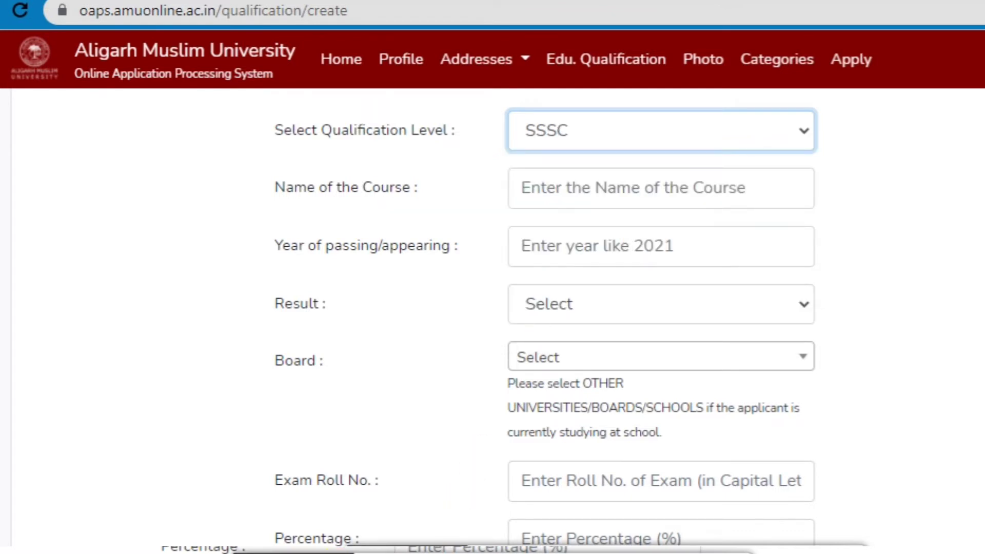
click(564, 186)
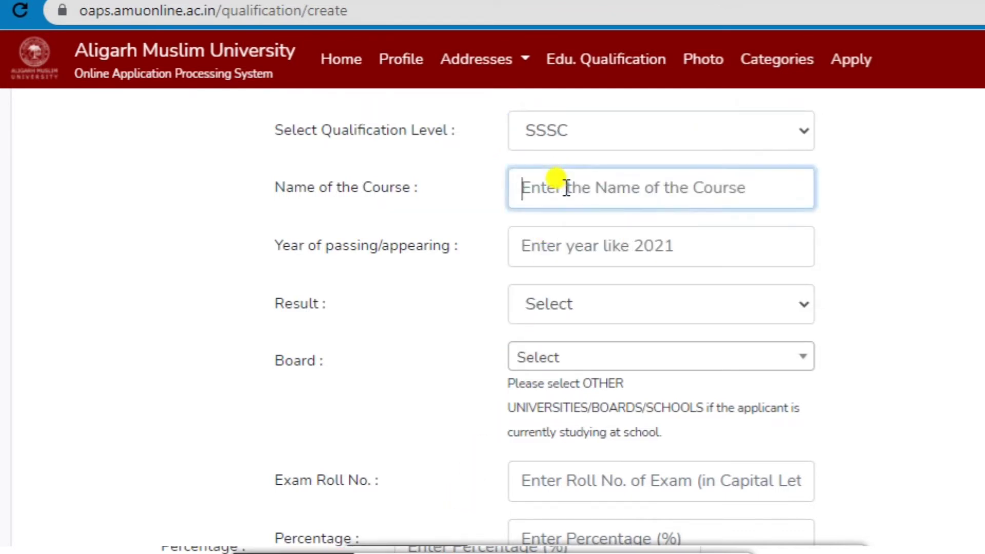
text(12)
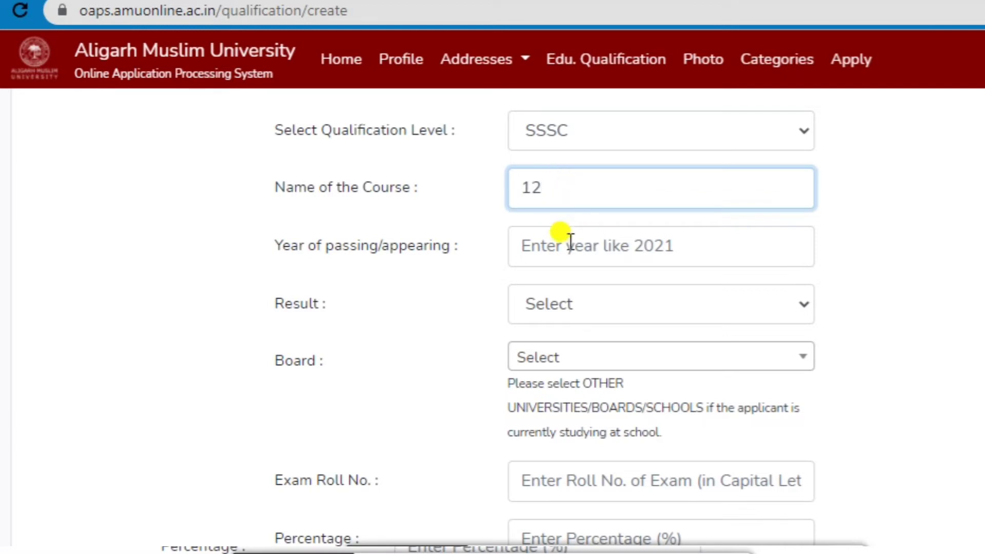
click(570, 241)
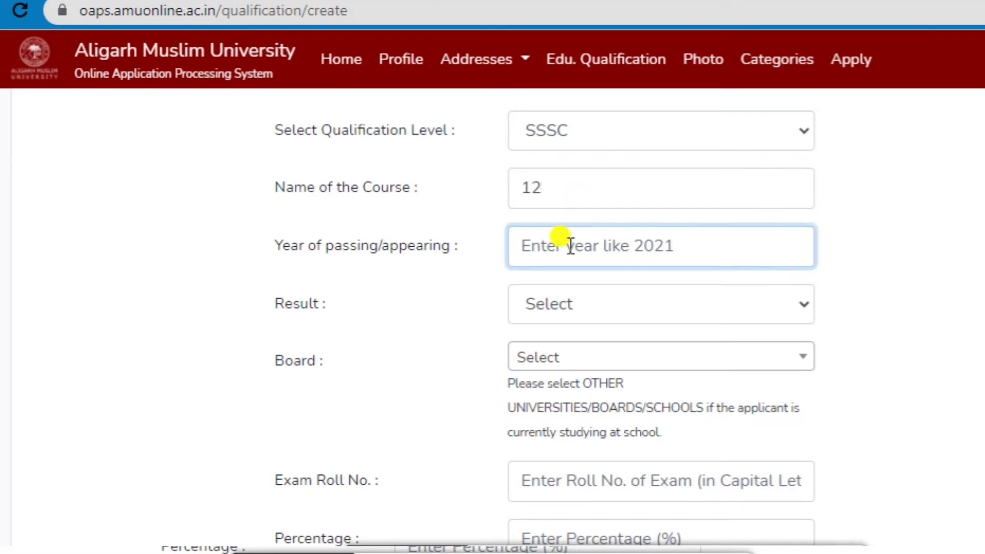
text(2017)
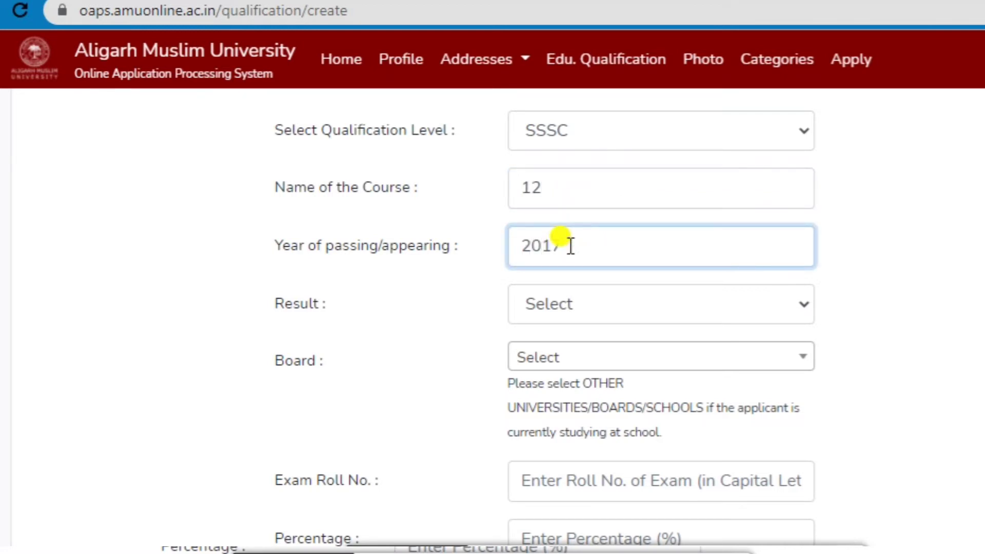
click(599, 304)
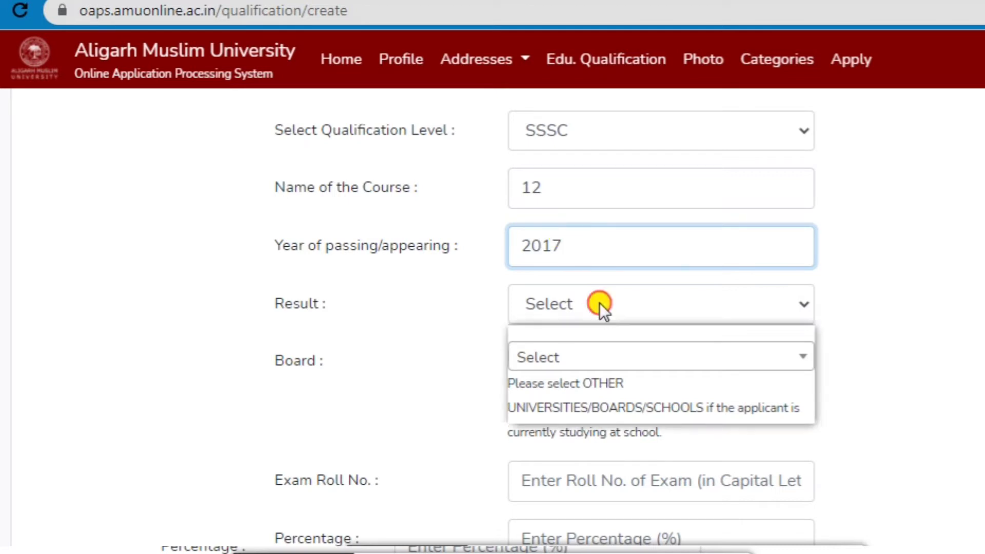
click(588, 359)
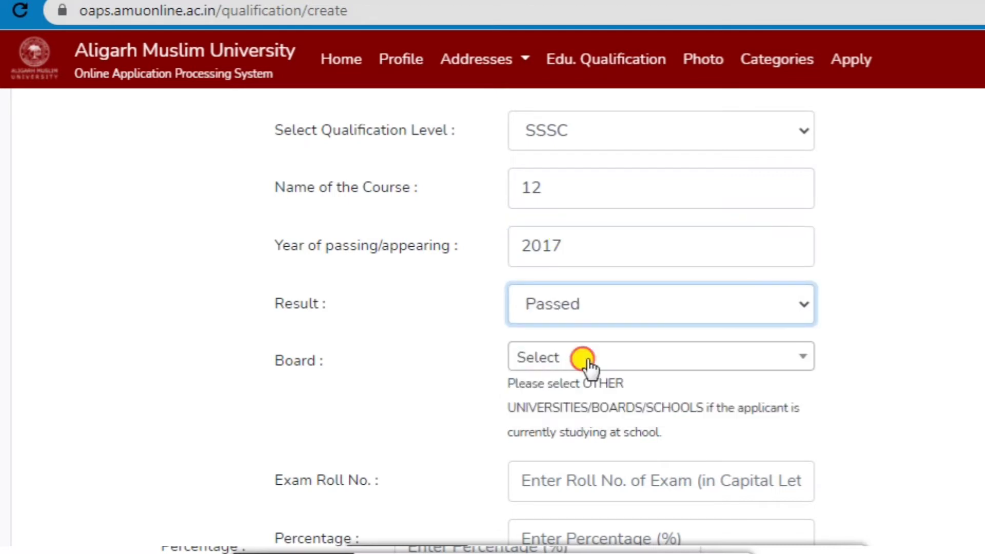
Select OTHER UNIVERSITIES/BOARDS/SCHOOLS as board, fill the roll number and 58.80 percent, and save.
click(588, 359)
text(o)
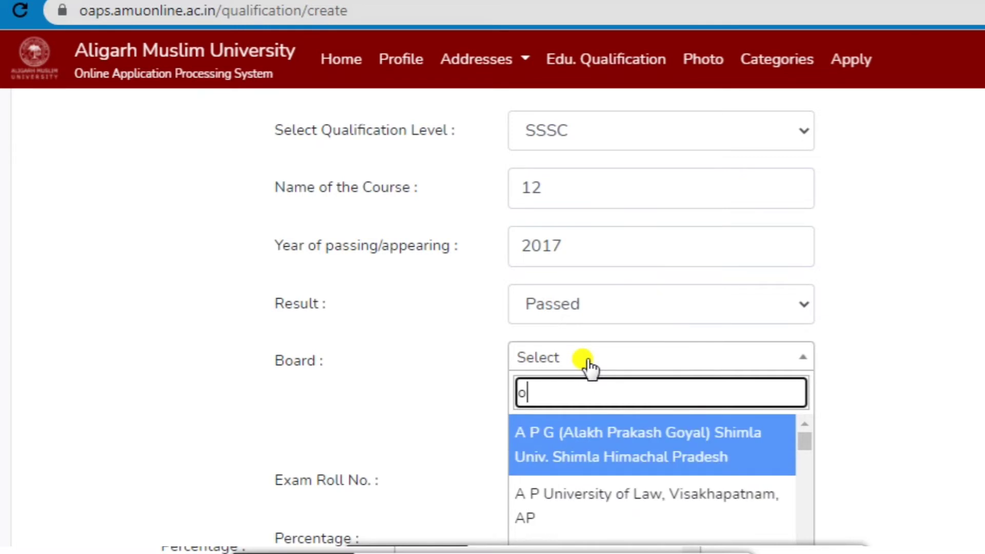
text(th)
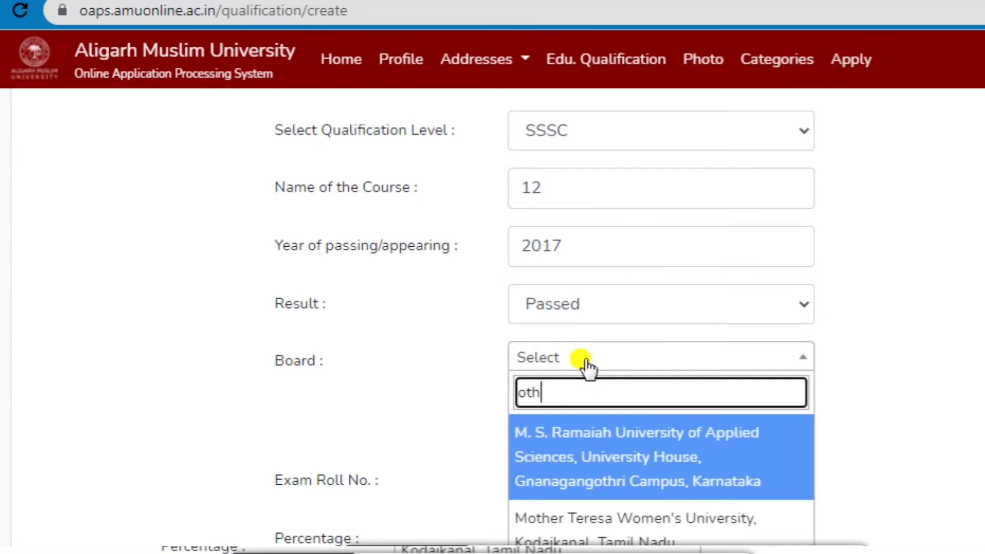
text(er)
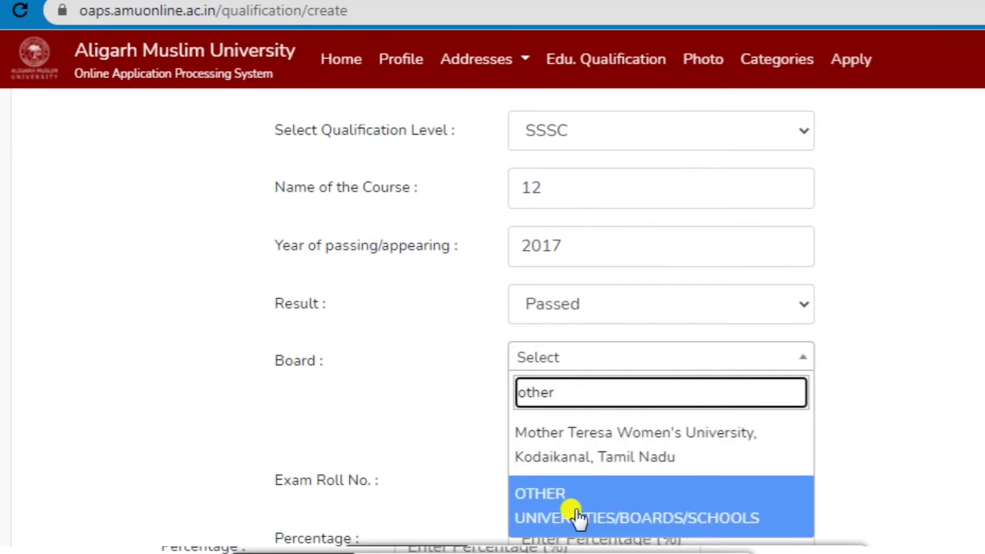
click(574, 513)
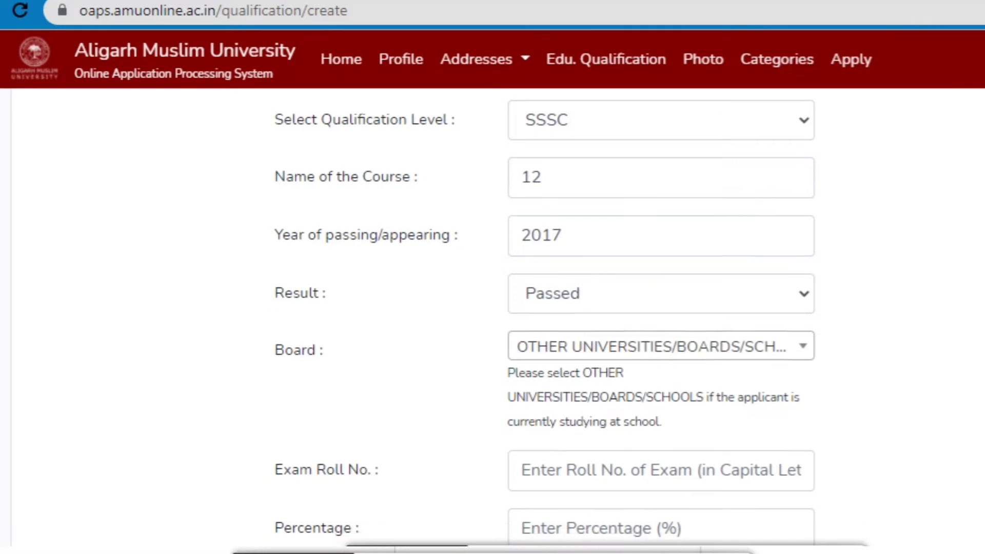
scroll(493, 318, down, 4)
click(661, 267)
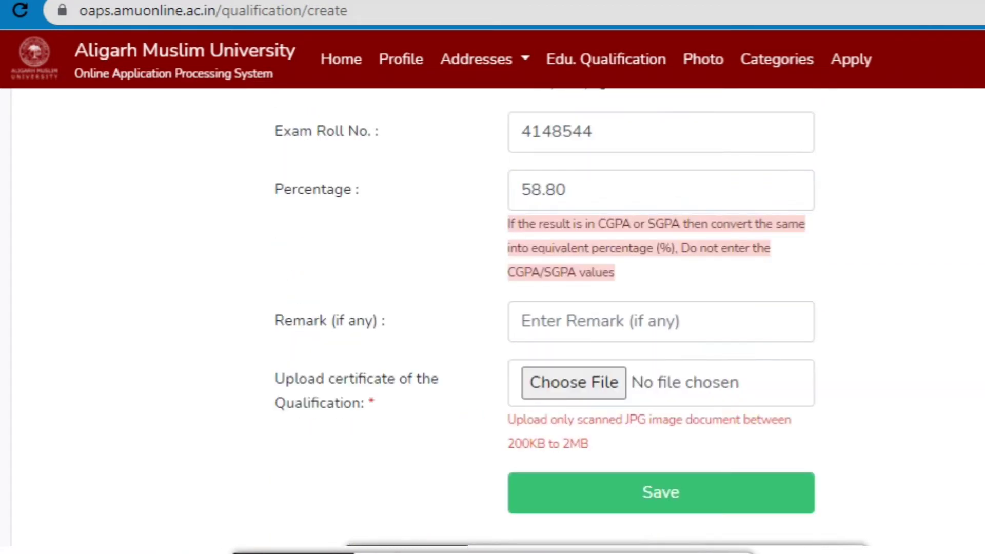
click(544, 492)
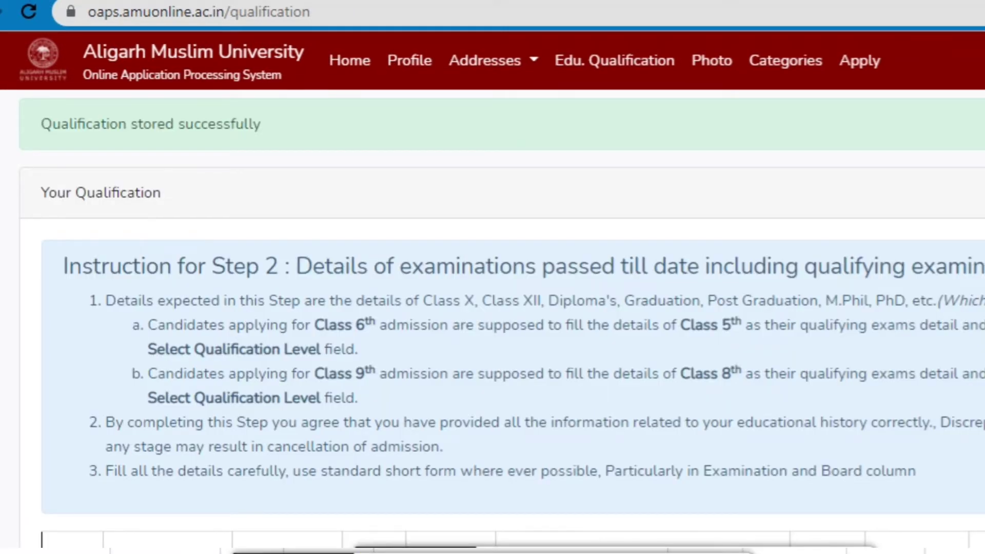
Below the stored SSC and SSSC entries, start another blank qualification entry.
scroll(492, 322, down, 8)
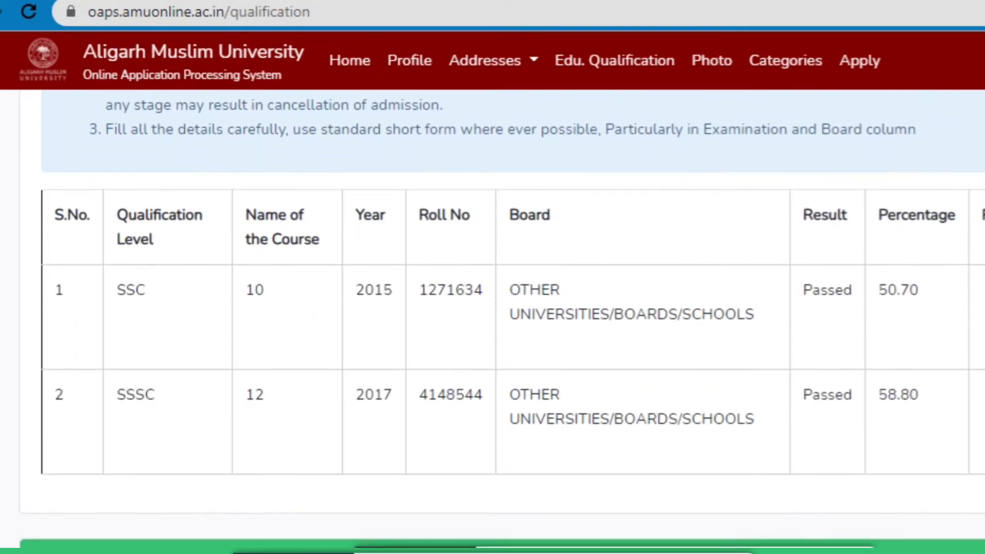
scroll(886, 457, down, 2)
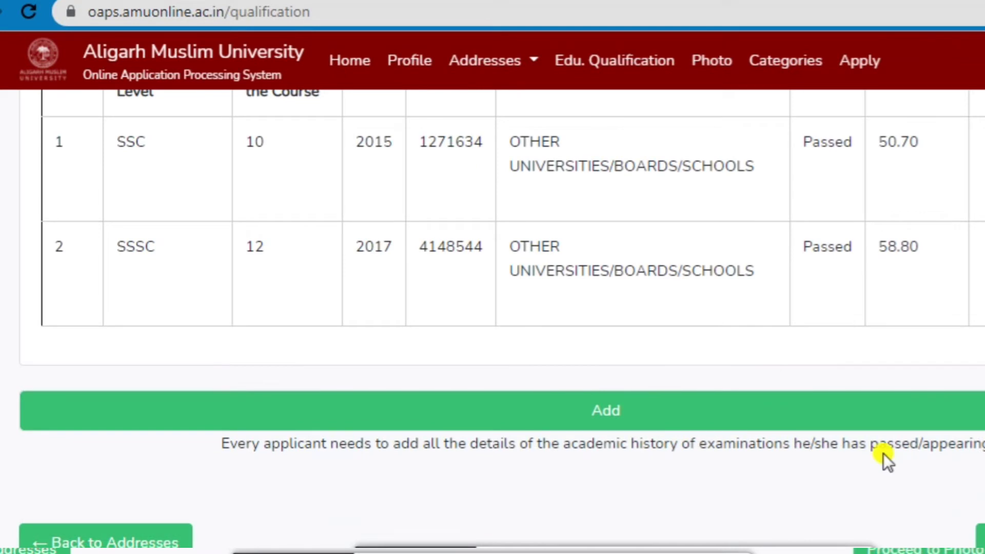
click(681, 410)
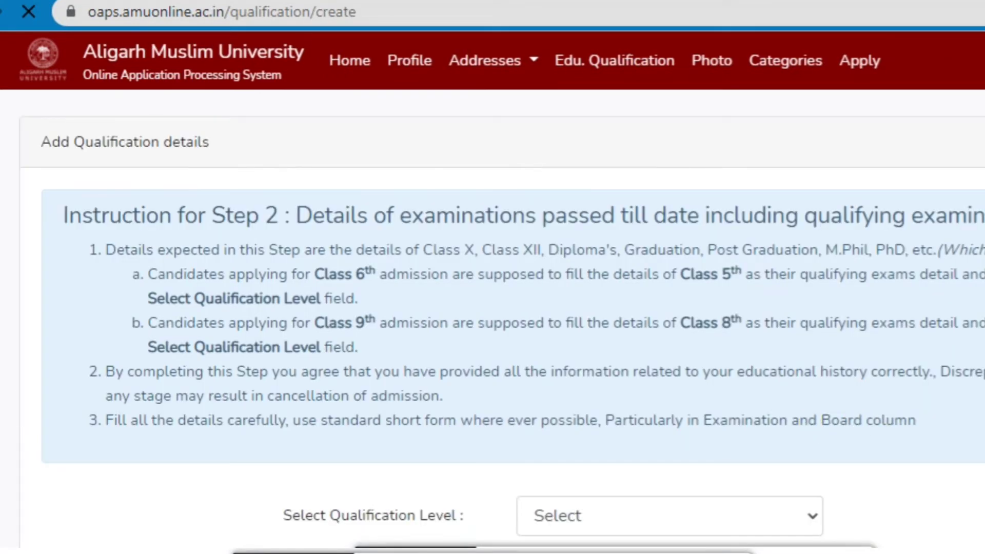
Save the BA 2021 graduation as Awaited, with board Veer Bahadur Singh Purvanchal University found via 'VEER'.
scroll(493, 318, down, 5)
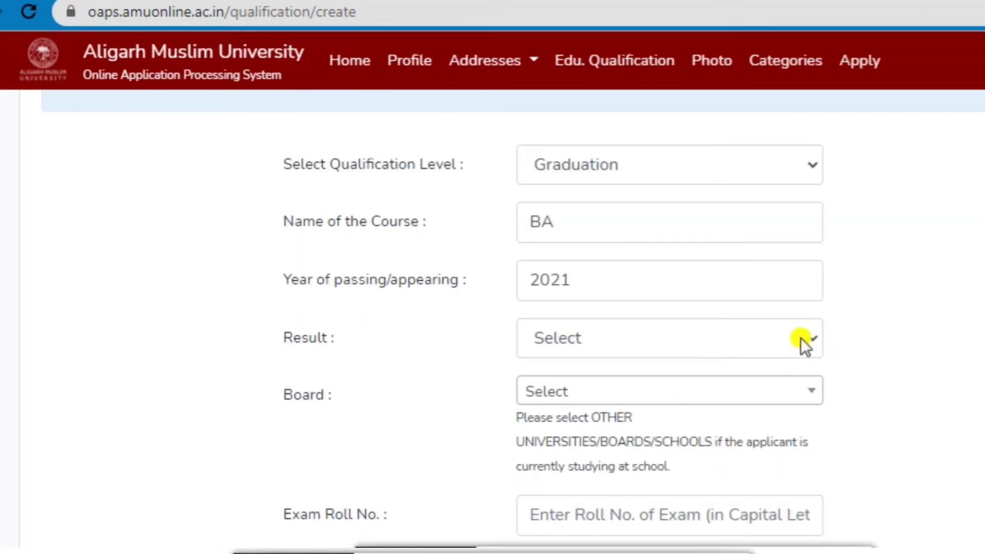
click(801, 337)
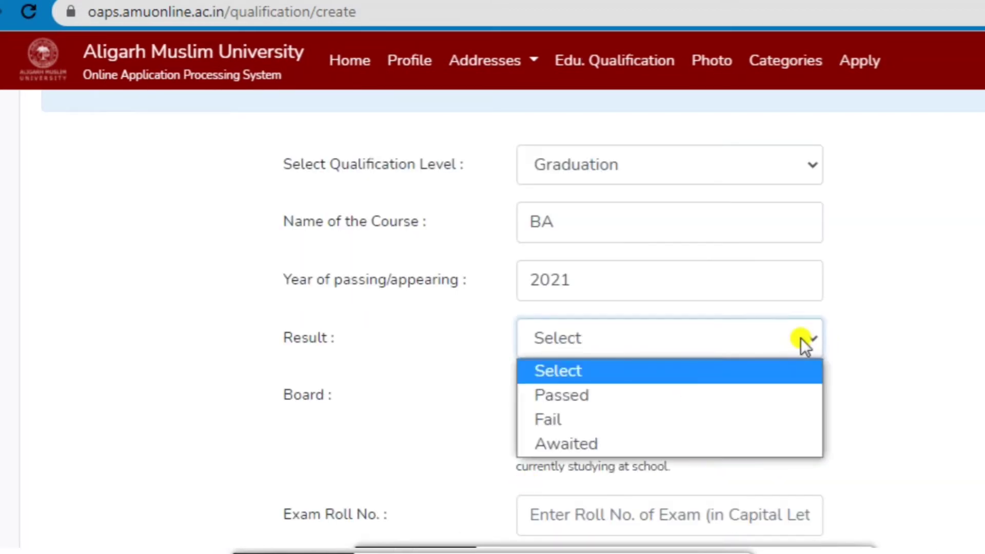
click(717, 444)
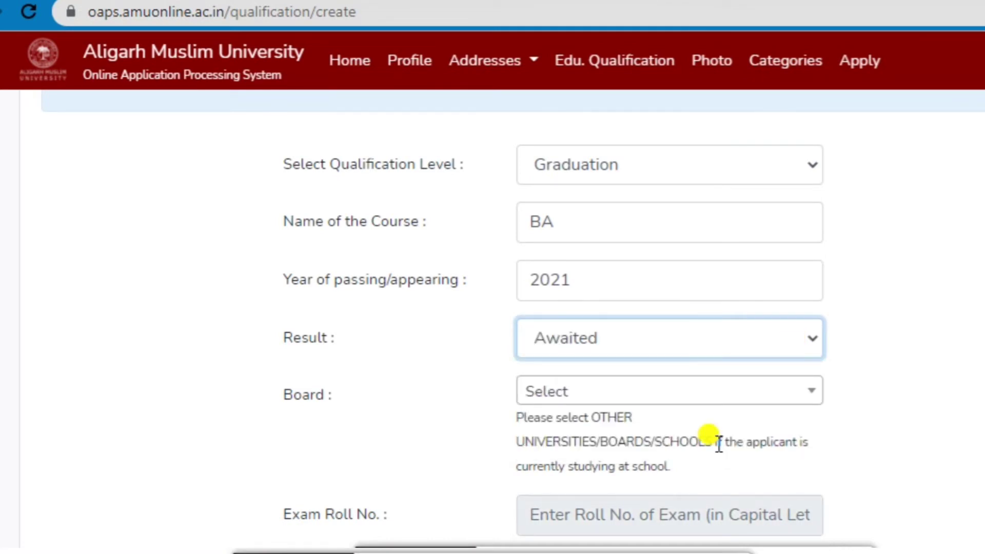
click(806, 399)
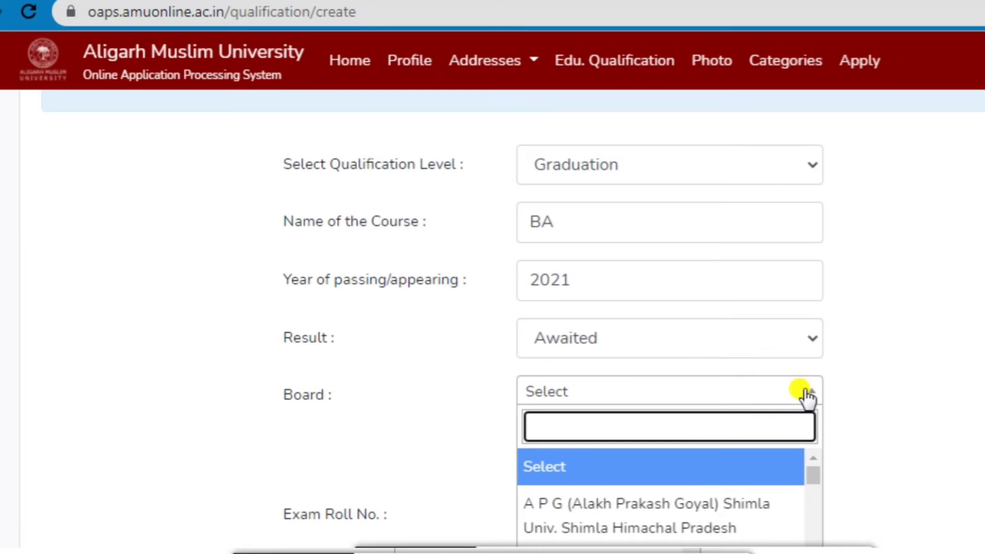
text(V)
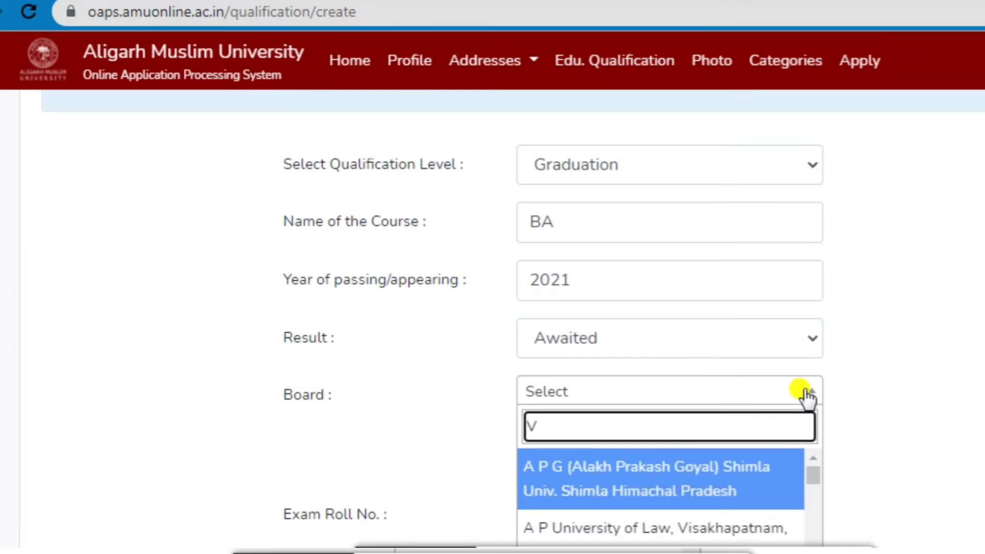
text(EER)
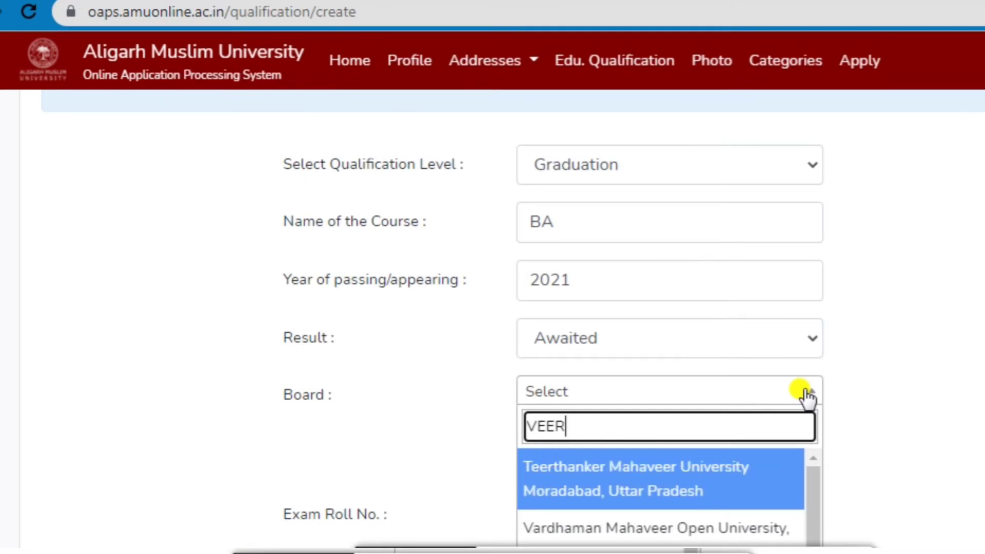
key(Down)
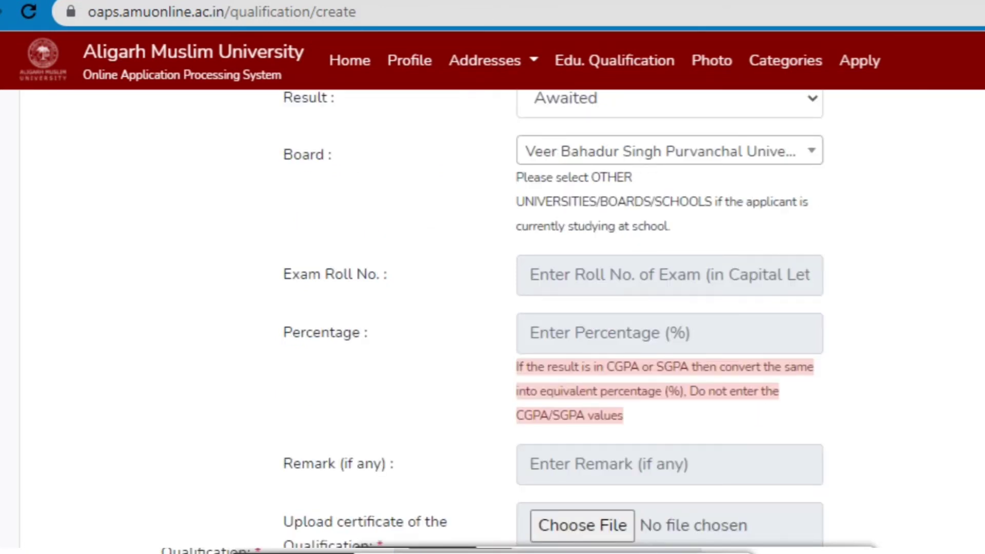
scroll(492, 318, down, 3)
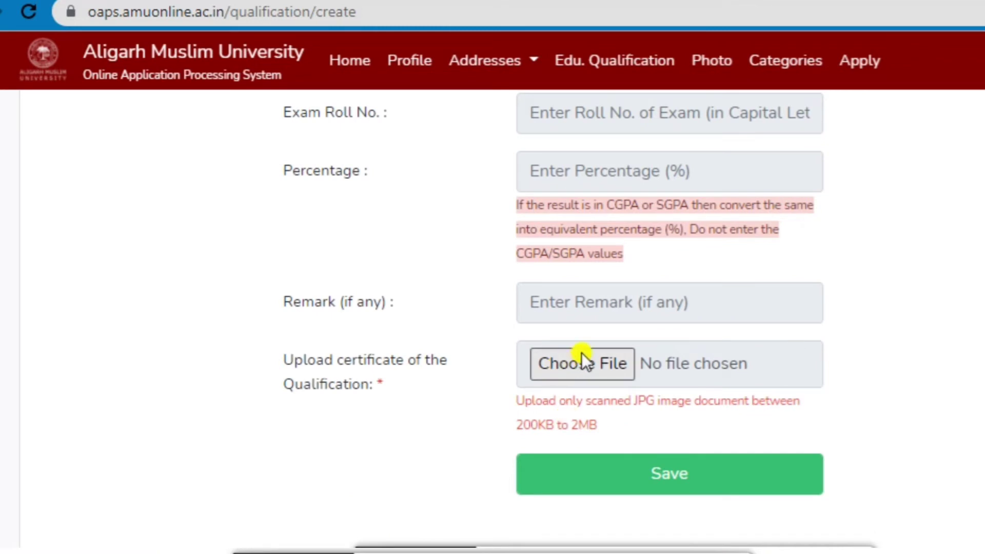
click(672, 475)
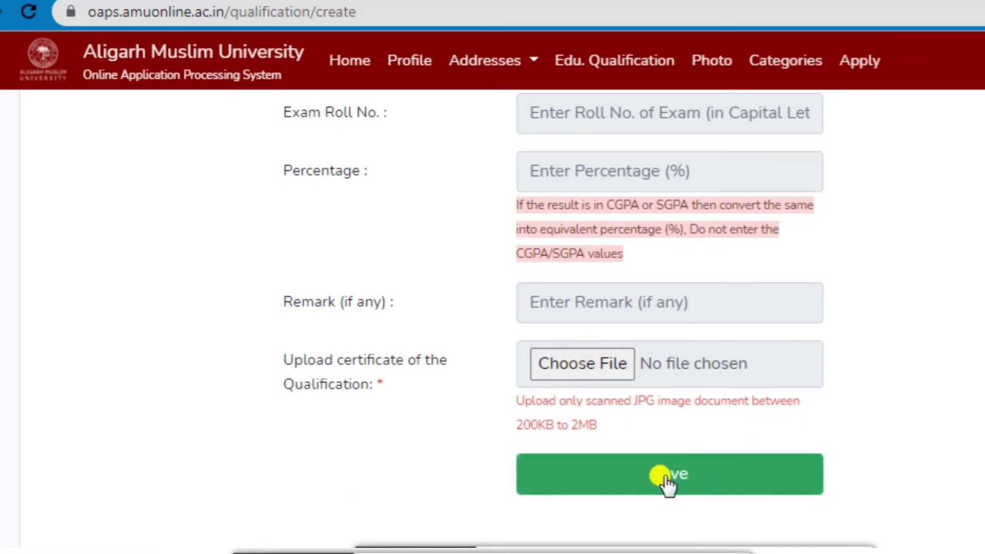
click(636, 482)
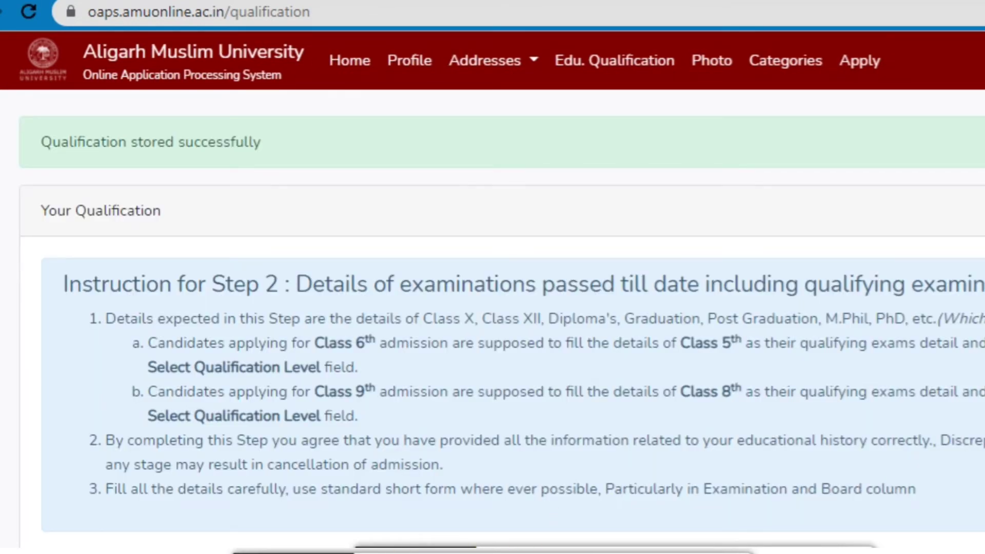
Proceed from the qualification table to the photo, signature and thumb impression upload page.
scroll(718, 535, down, 10)
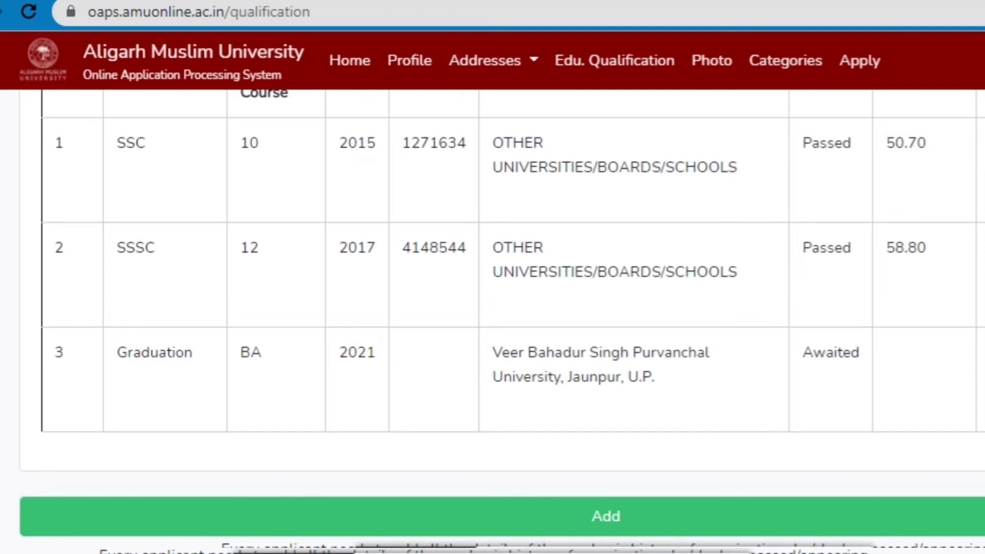
scroll(492, 308, down, 3)
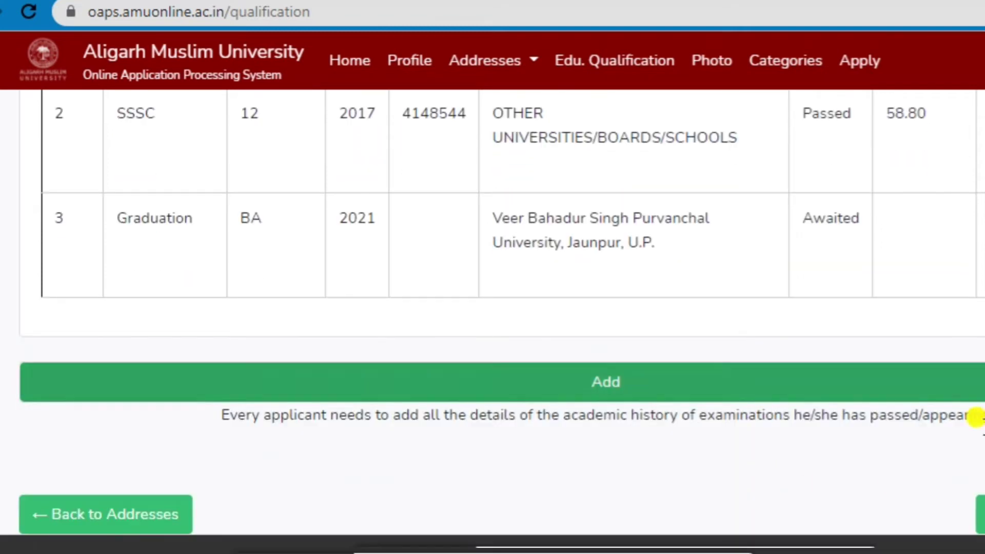
click(890, 521)
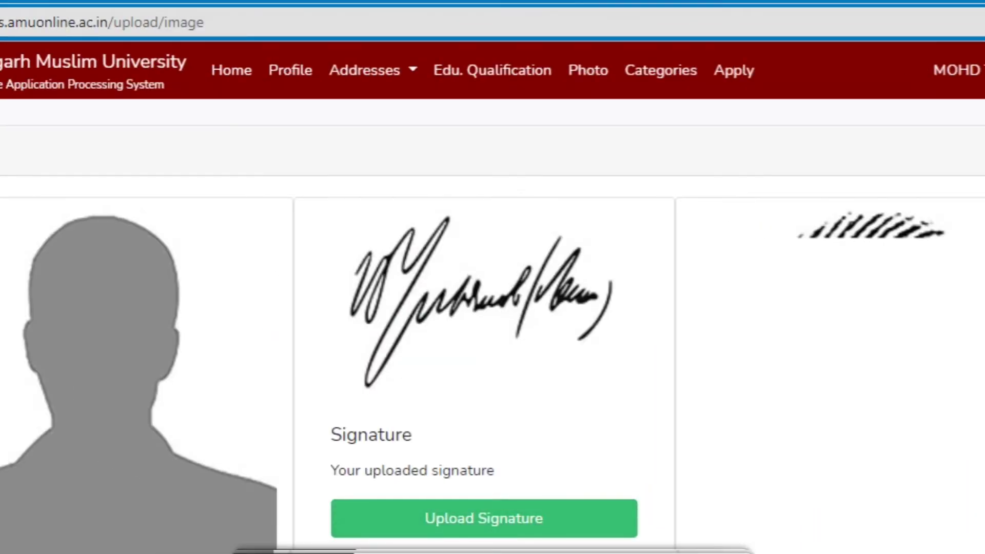
Scroll through the upload page to review the uploaded photo, signature and thumb impression.
scroll(492, 339, down, 2)
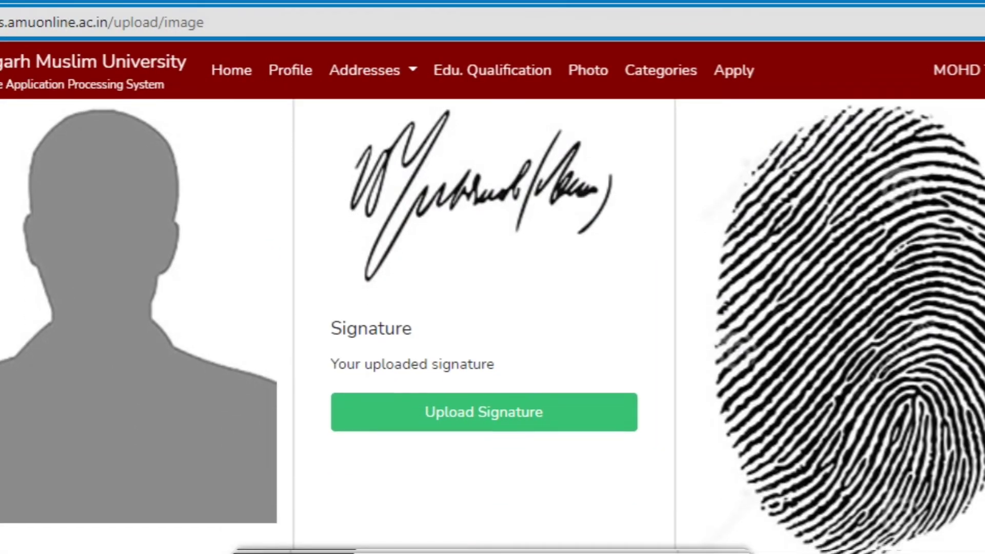
scroll(349, 382, down, 2)
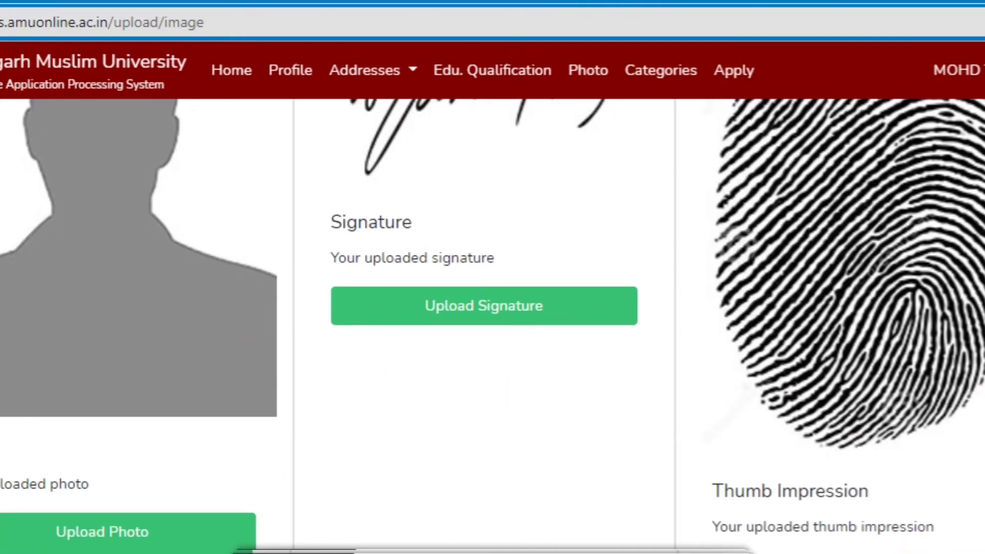
scroll(492, 315, down, 2)
scroll(492, 316, up, 1)
scroll(492, 315, down, 1)
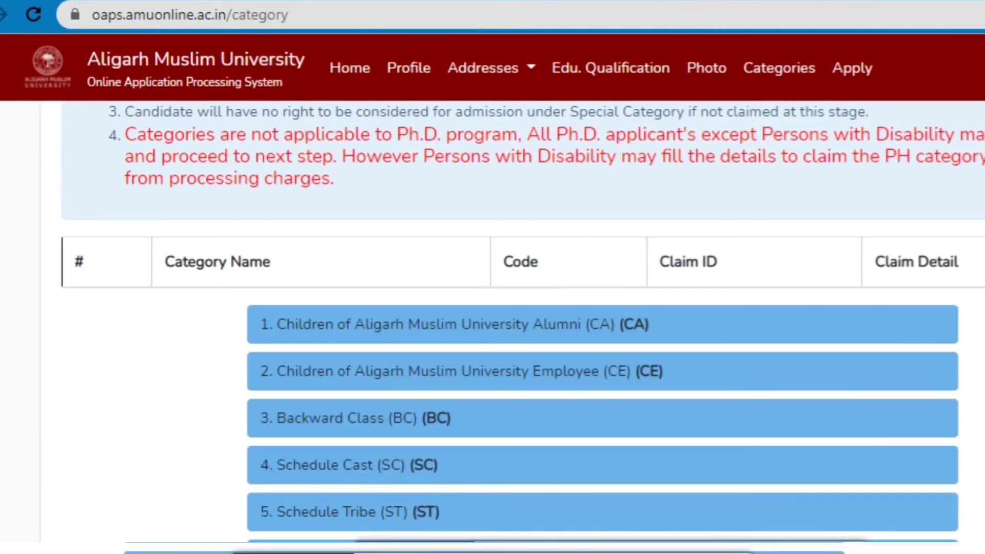
Scroll through the twelve special categories, from Alumni (CA) down to Children of Armed forces (CF).
scroll(492, 326, up, 3)
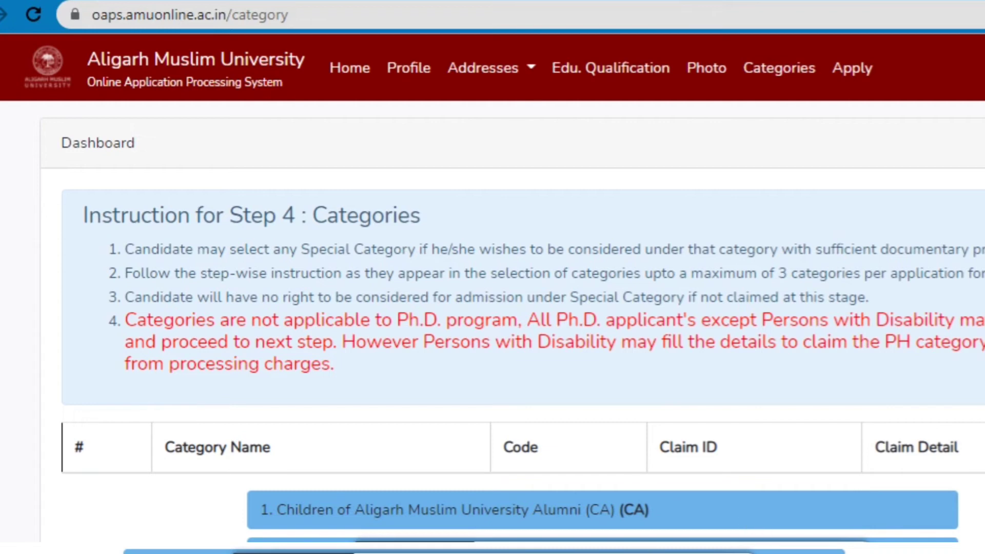
scroll(512, 327, down, 4)
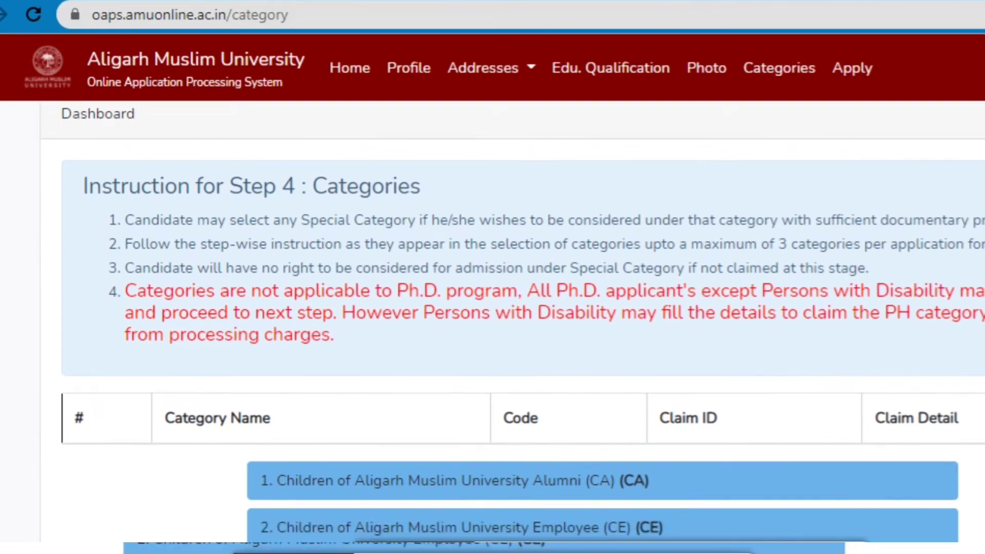
scroll(512, 327, down, 2)
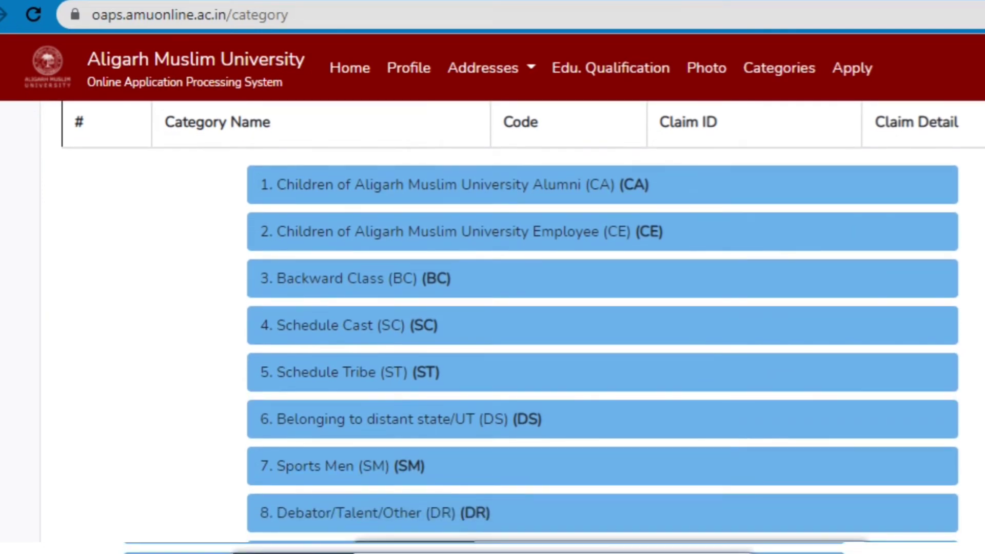
scroll(512, 327, down, 1)
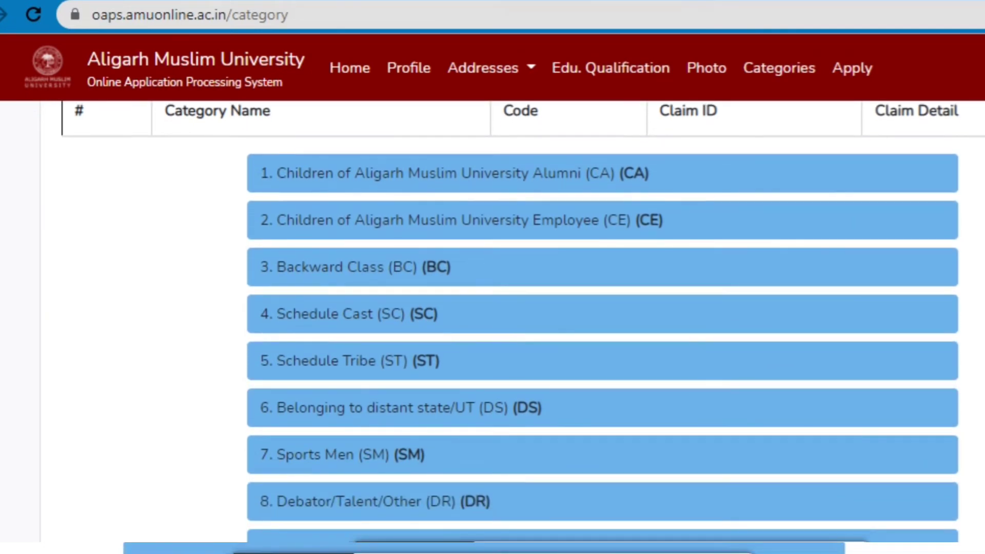
scroll(513, 326, down, 1)
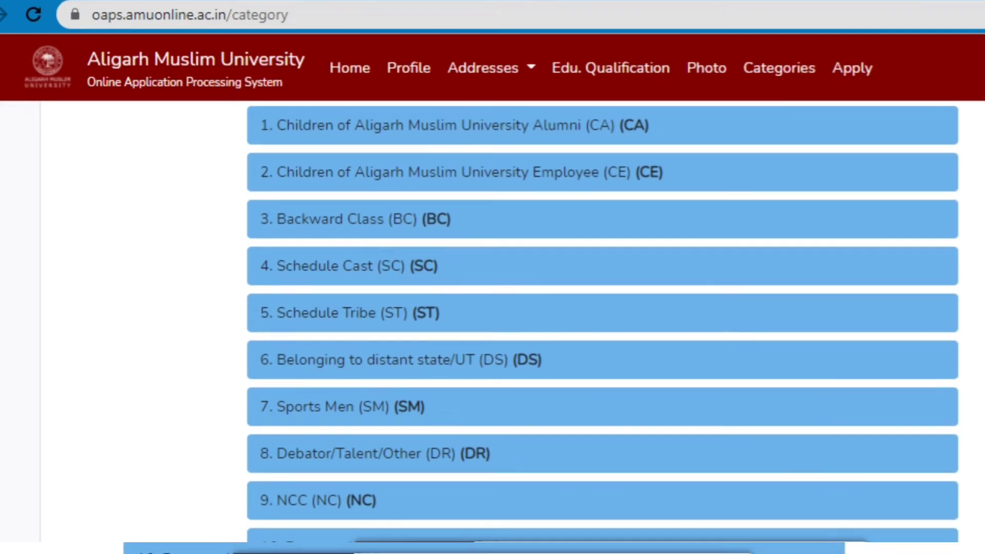
scroll(541, 327, down, 4)
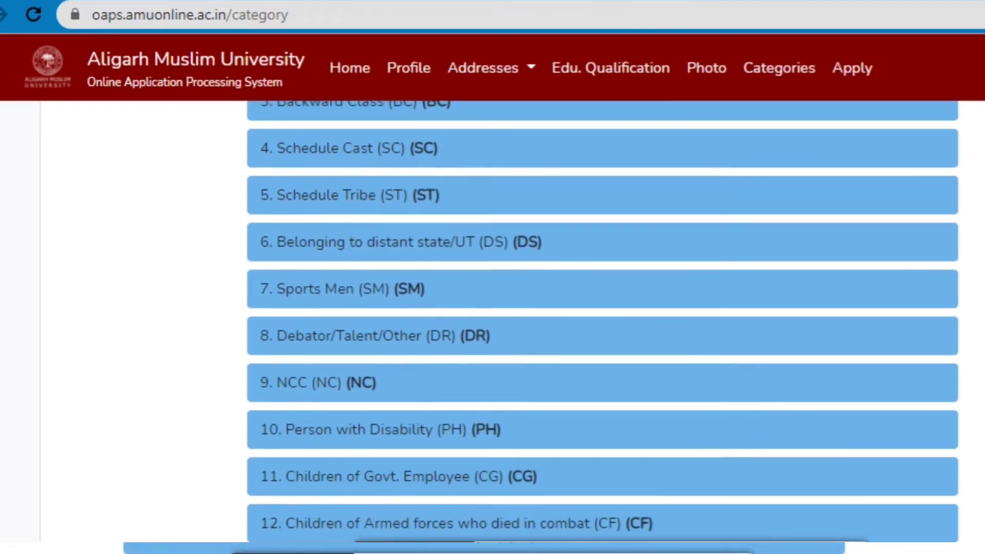
scroll(540, 323, down, 1)
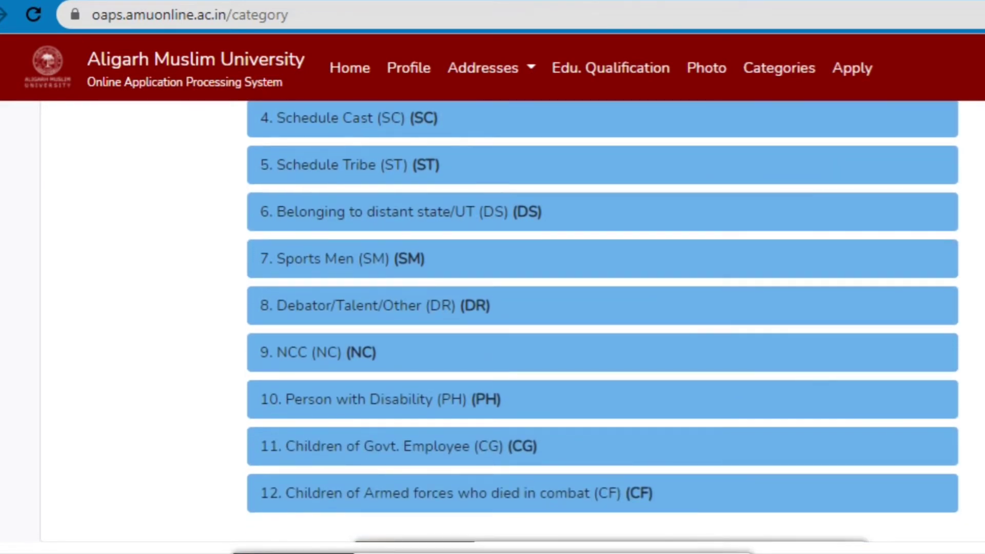
scroll(540, 327, up, 5)
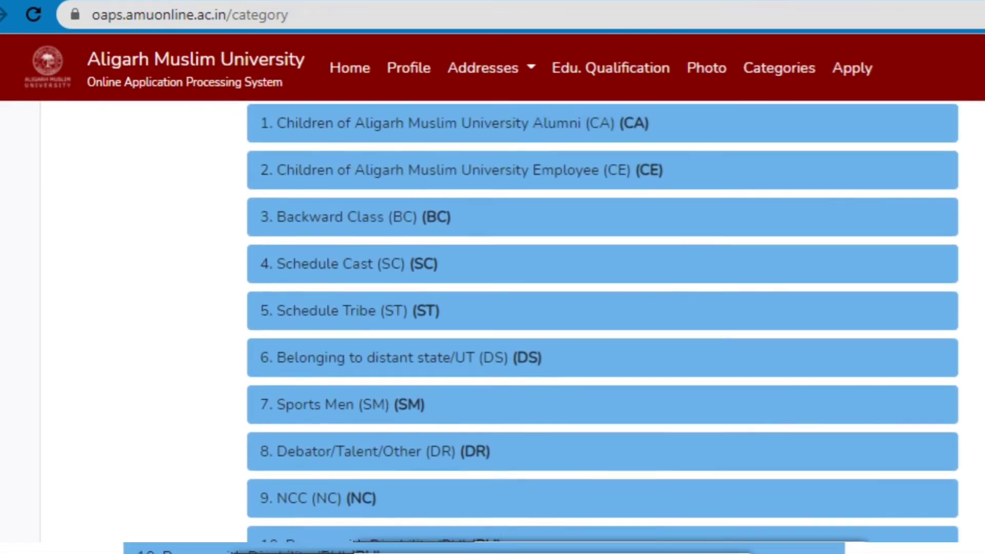
scroll(541, 326, up, 1)
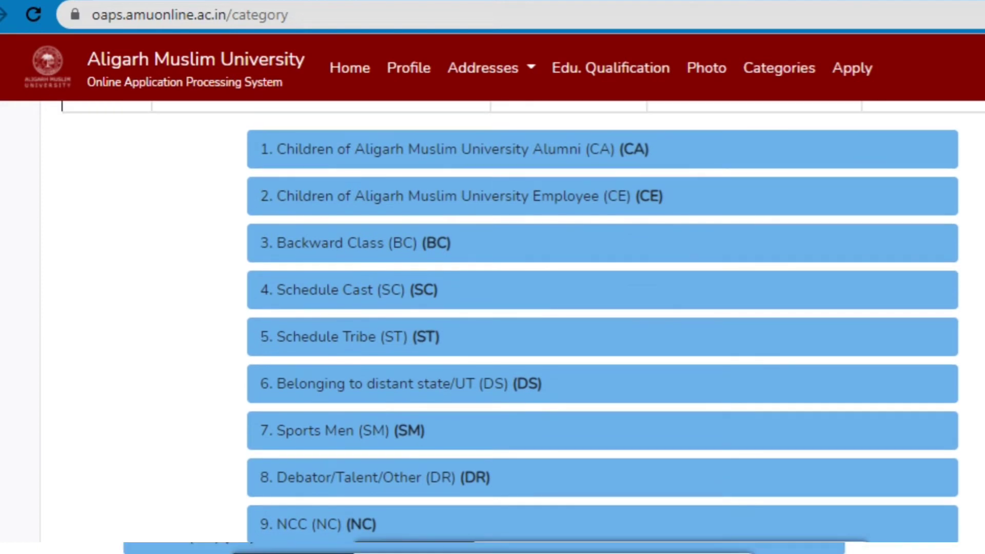
Answer Yes for Backward Class (BC), entering caste OBC and sub-caste ANSARI.
click(302, 240)
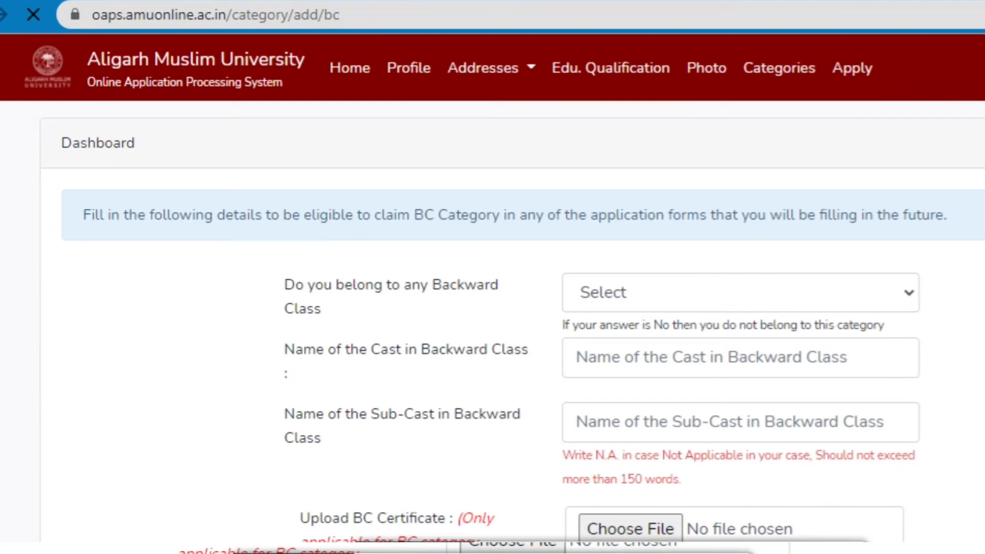
scroll(816, 226, down, 2)
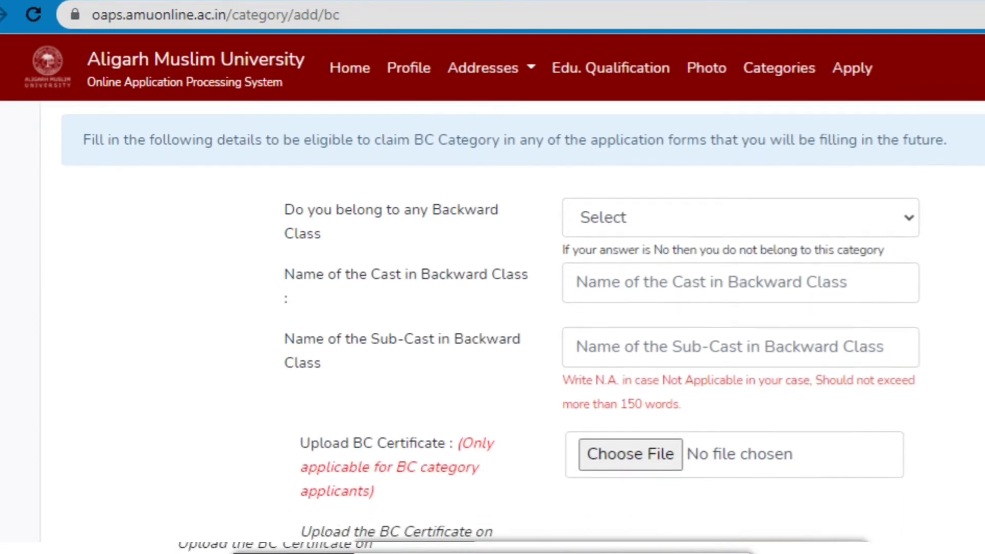
click(879, 211)
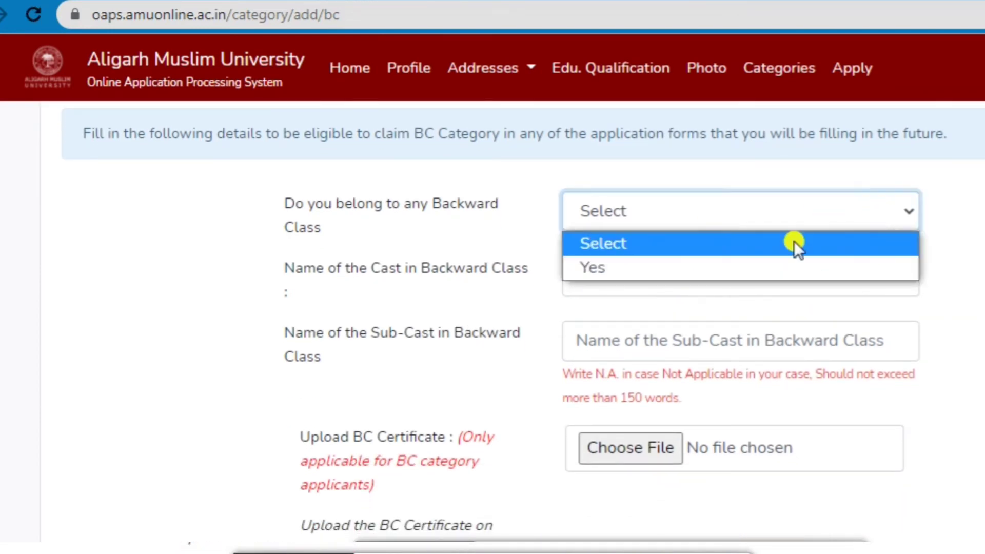
click(722, 271)
click(755, 277)
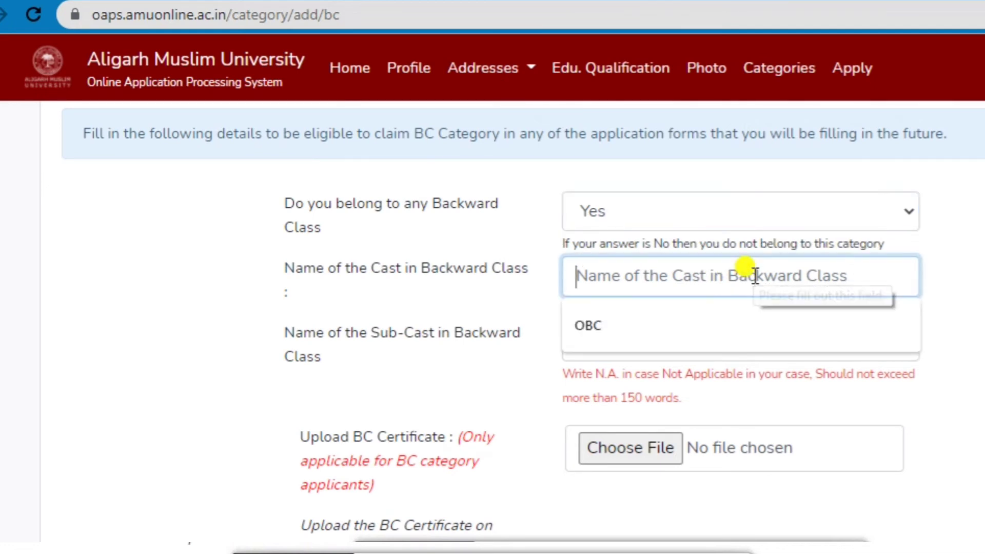
click(709, 326)
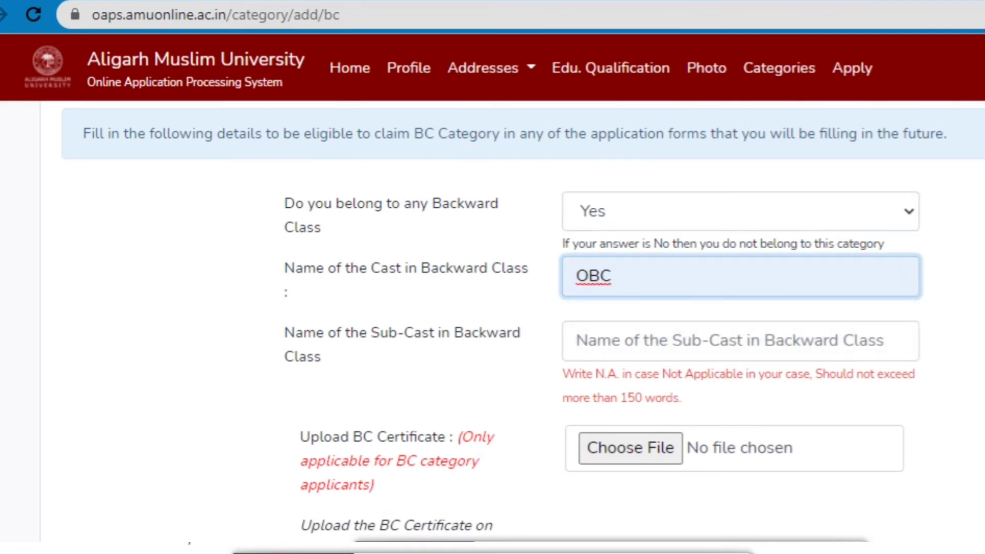
scroll(817, 387, down, 2)
click(809, 257)
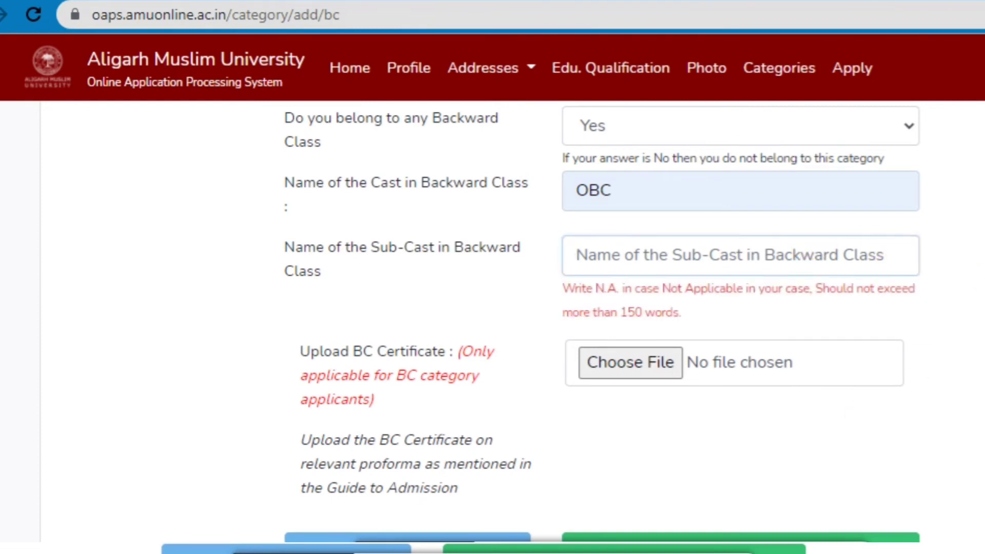
click(640, 242)
click(590, 303)
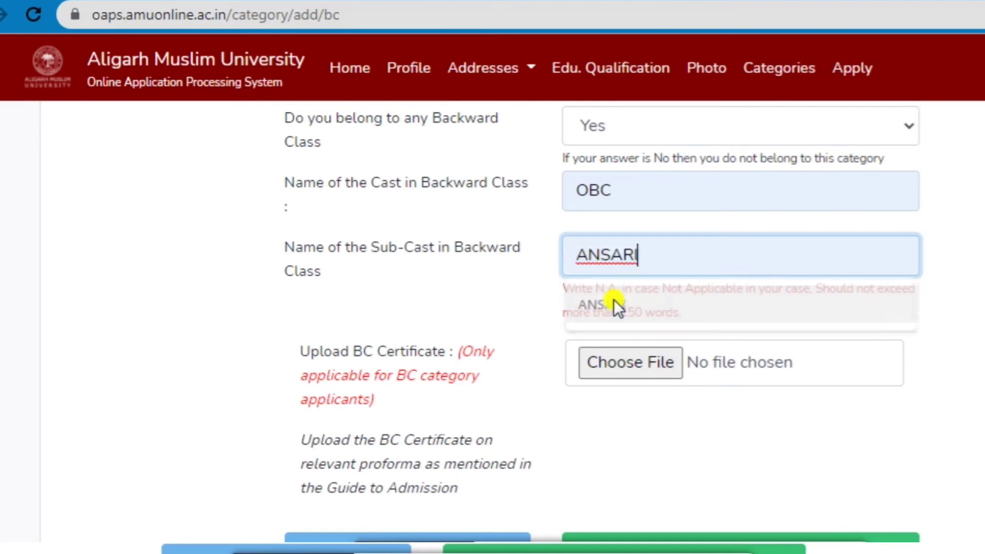
scroll(541, 323, down, 1)
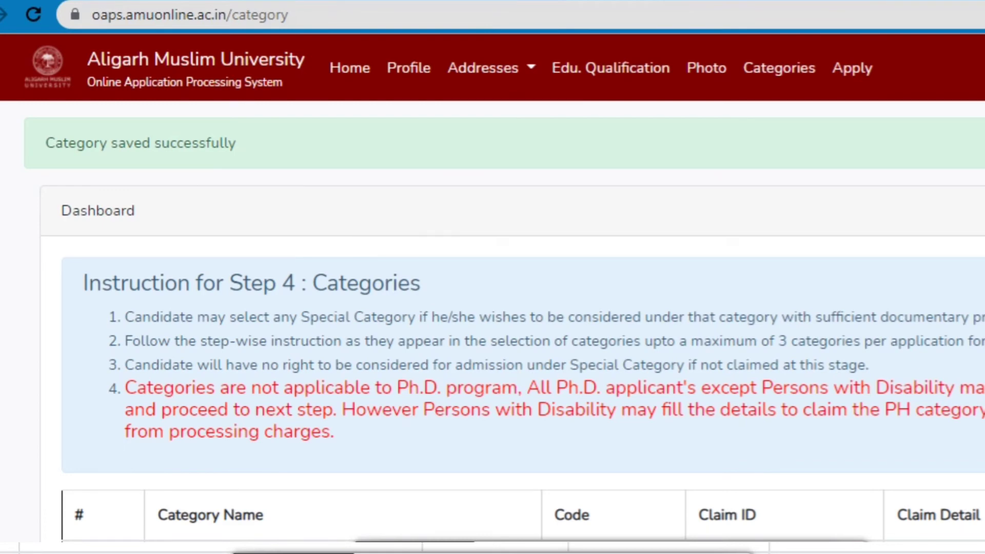
Continue from Categories to the Apply page and scroll through its candidate instructions.
scroll(522, 323, down, 10)
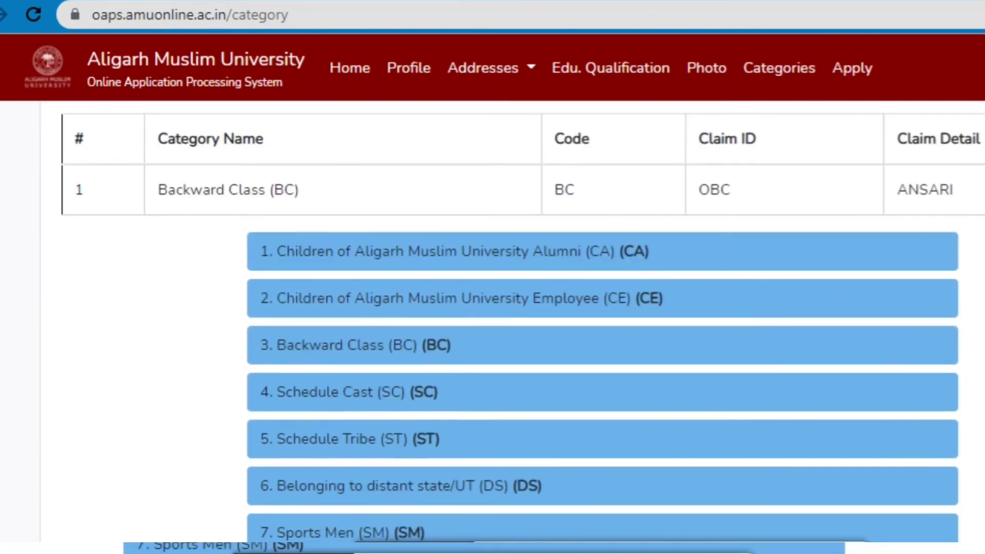
scroll(603, 277, down, 1)
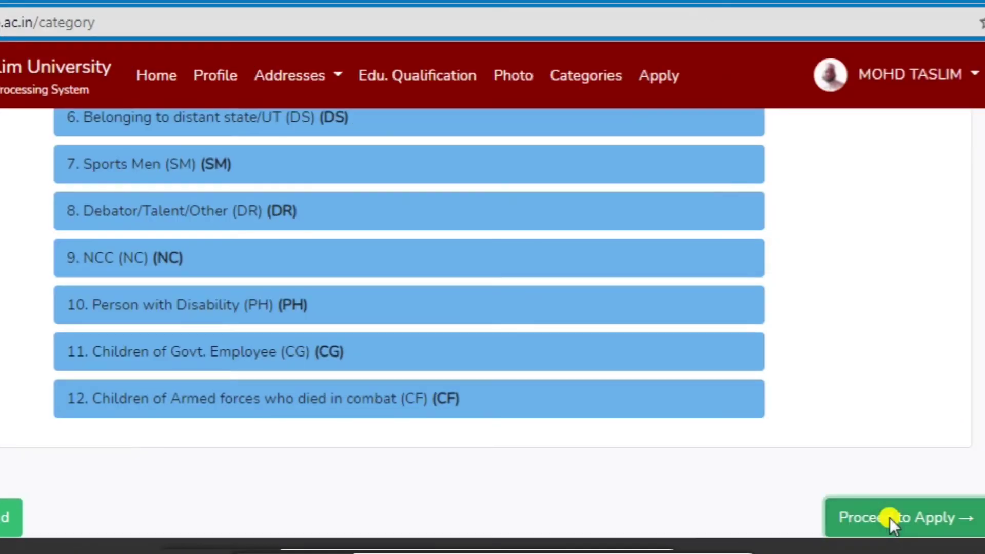
click(890, 518)
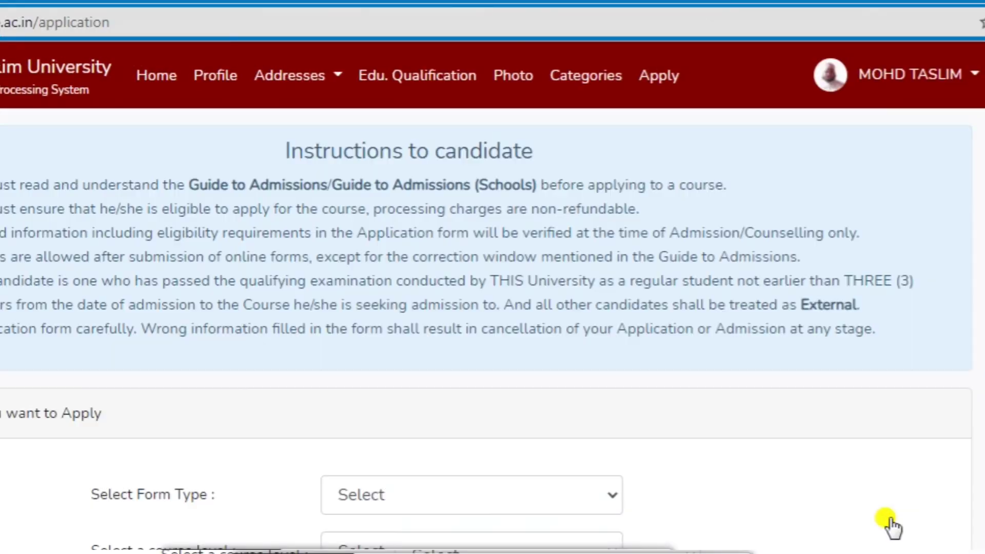
scroll(331, 521, down, 4)
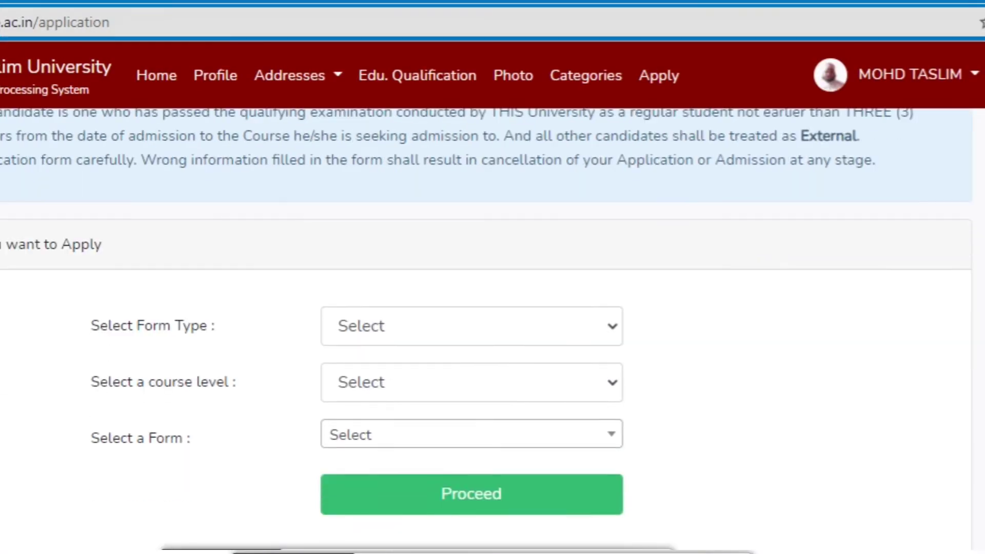
scroll(331, 521, up, 4)
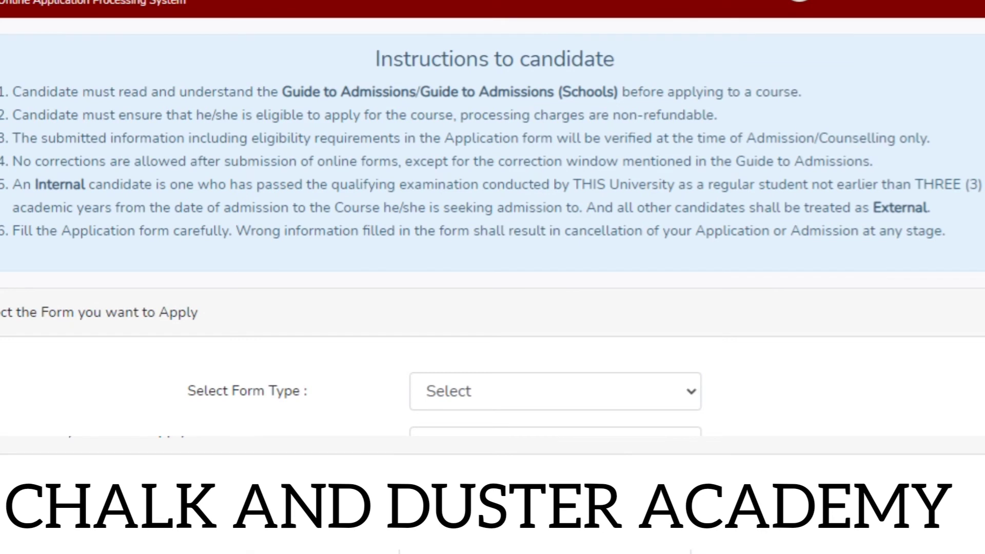
scroll(492, 287, down, 3)
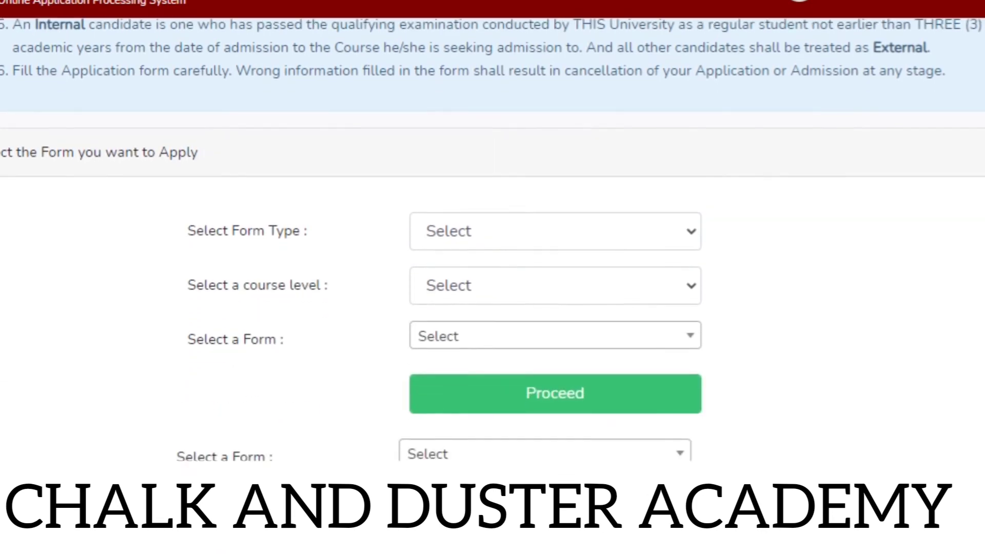
scroll(492, 240, down, 1)
Set Form Type to GENERAL and course level to Master's Degree Course.
click(684, 196)
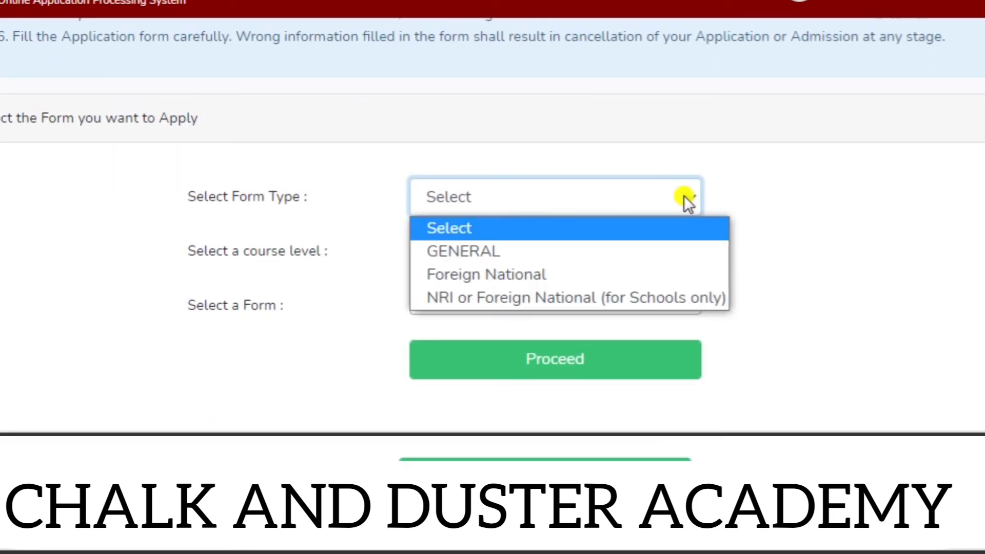
click(672, 249)
click(676, 251)
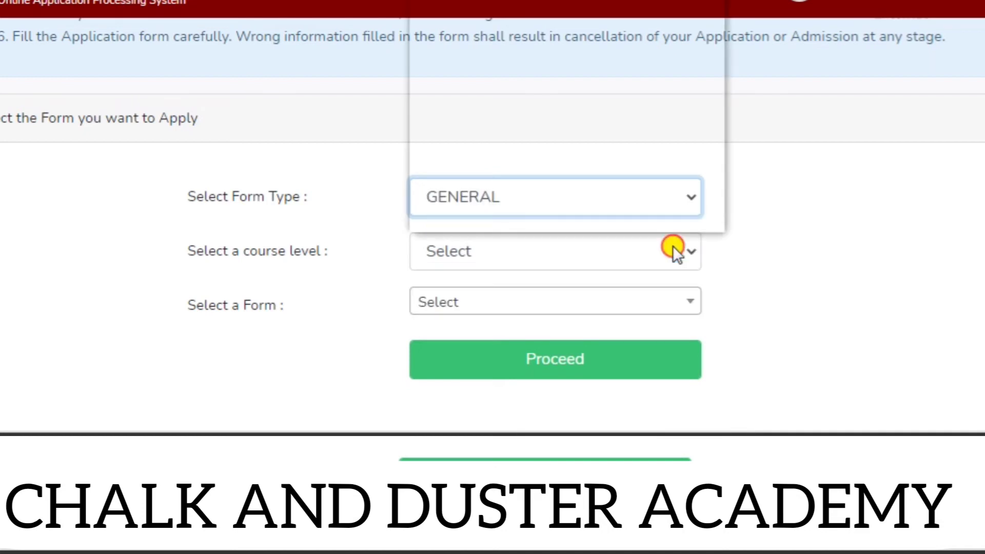
scroll(594, 114, down, 1)
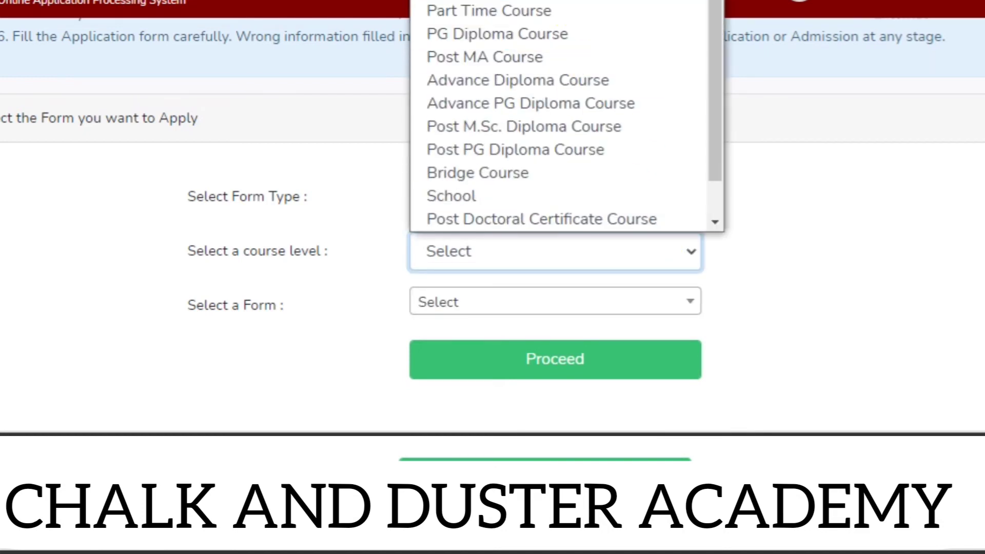
click(560, 22)
Pick the M.A. (Urdu) form from the form list and proceed to its application page.
click(687, 308)
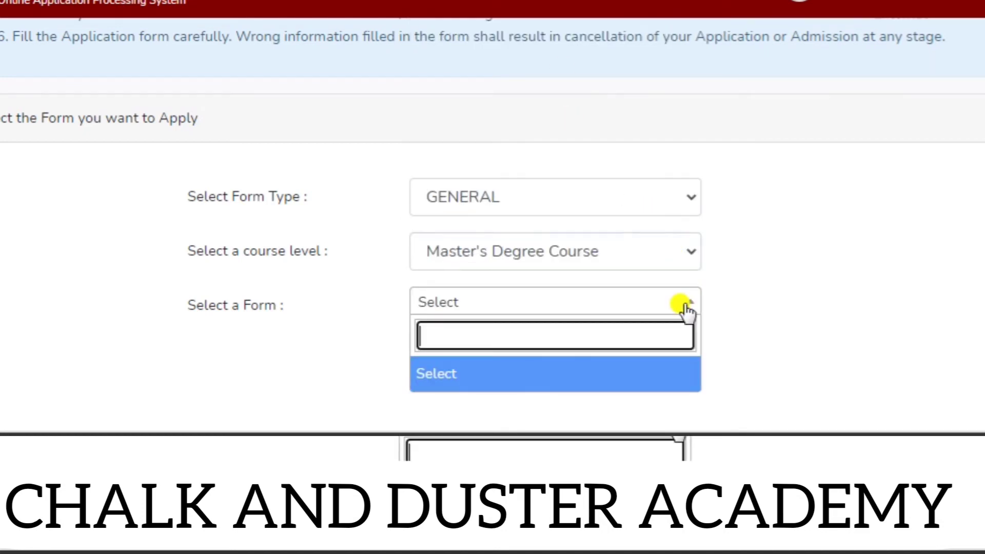
click(820, 294)
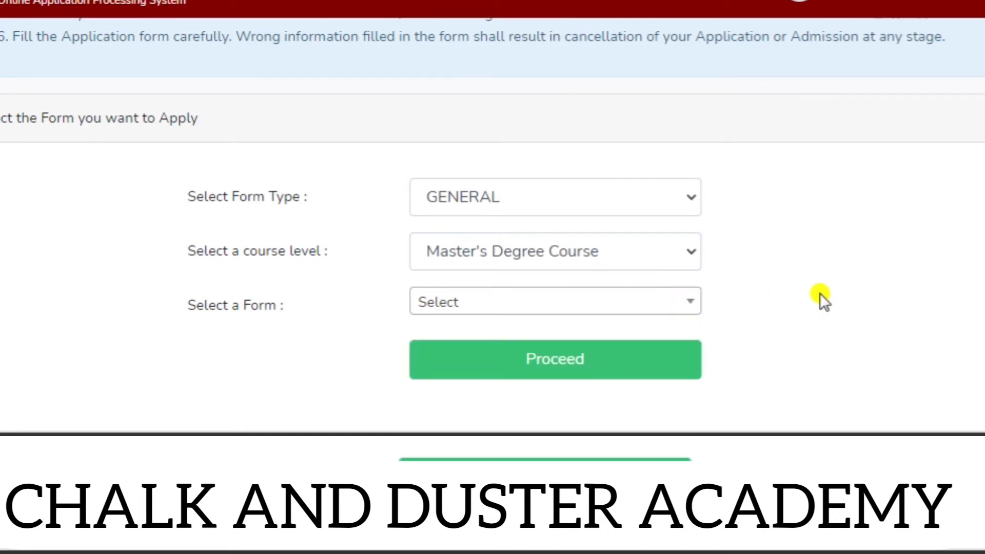
click(688, 304)
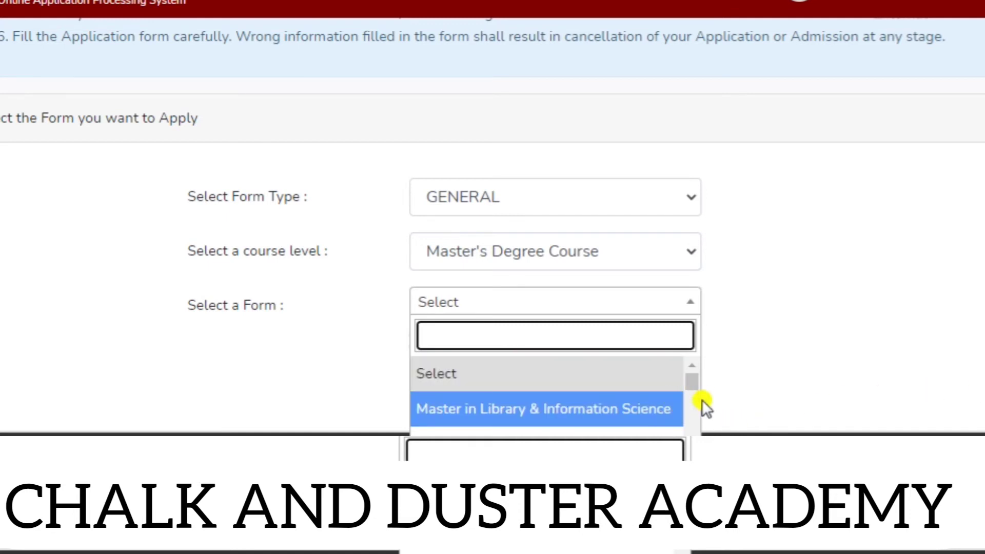
scroll(547, 395, down, 3)
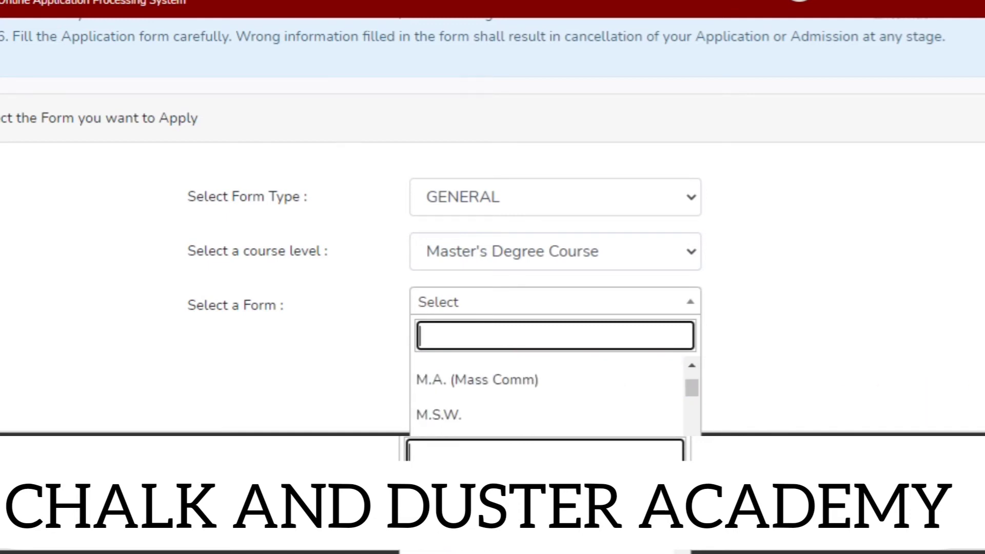
scroll(546, 395, down, 10)
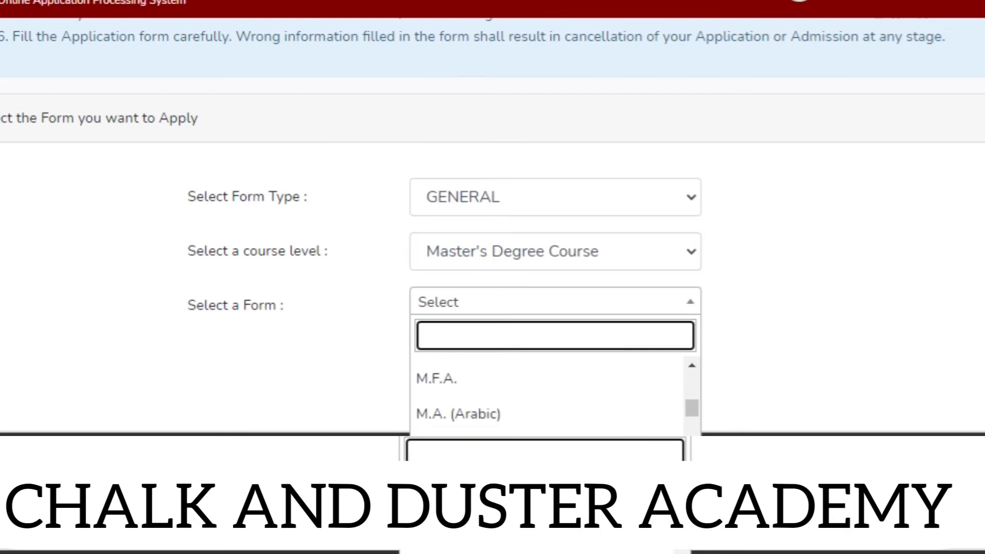
scroll(495, 403, down, 4)
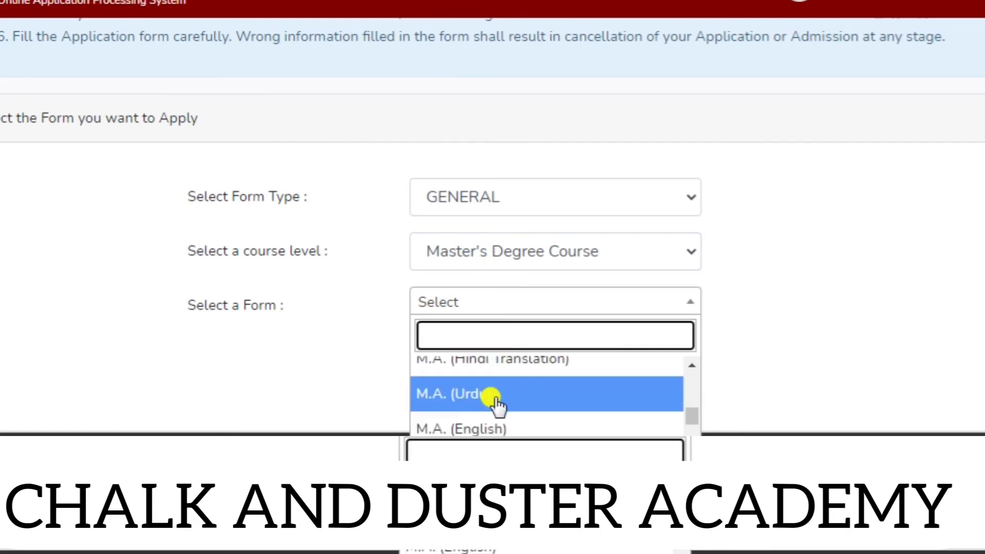
click(493, 395)
click(545, 361)
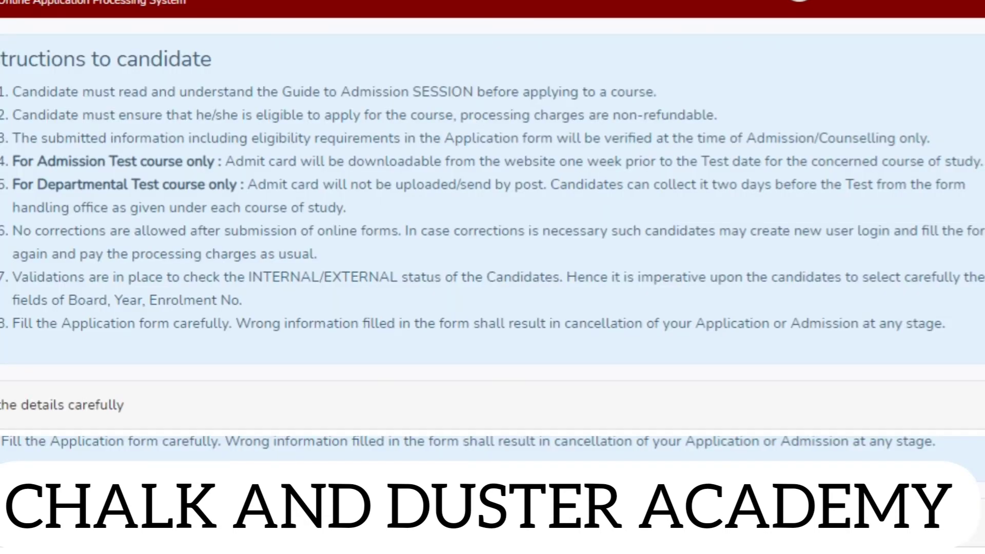
Set gender MALE, qualifying exam B.A. - (2021), and answer NO to previous AMU student.
scroll(492, 282, down, 10)
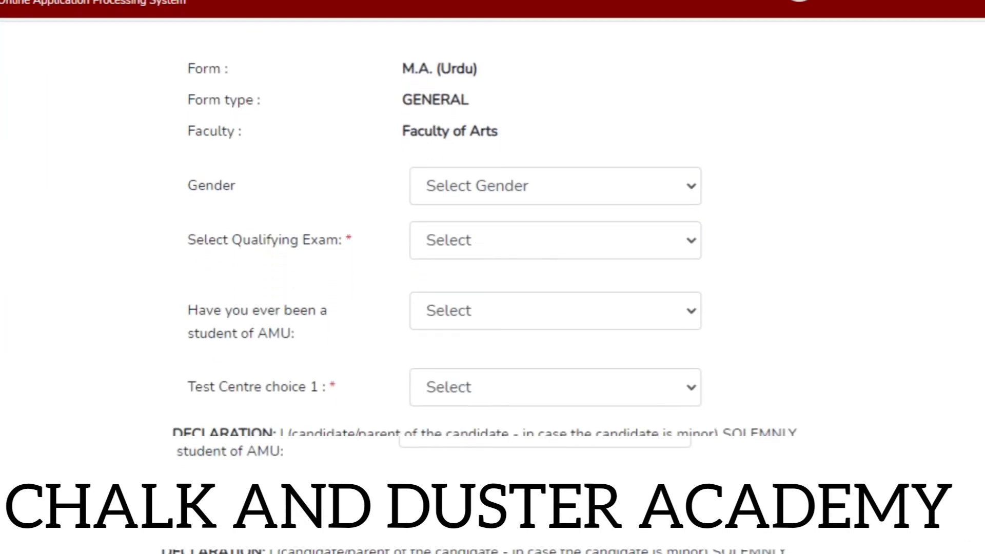
click(664, 180)
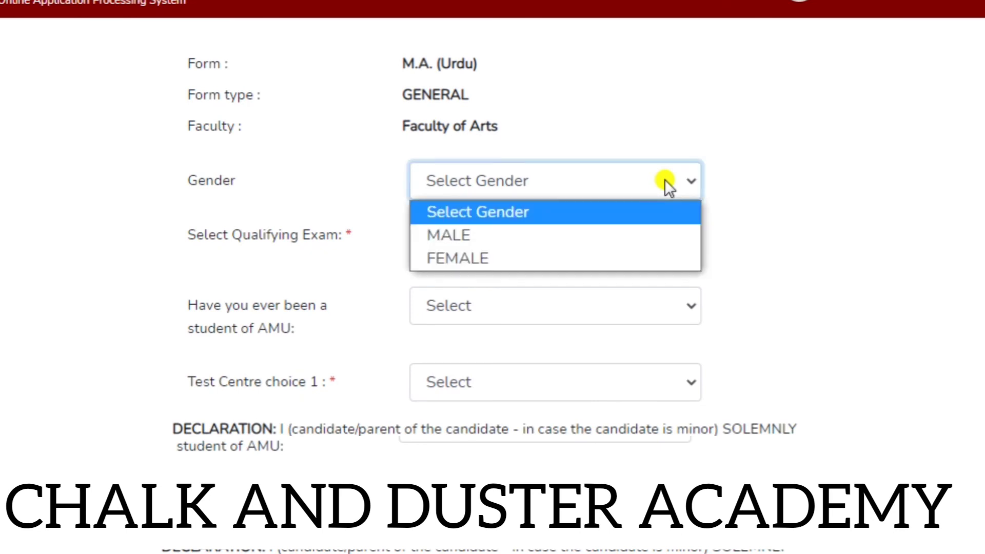
click(586, 234)
click(656, 235)
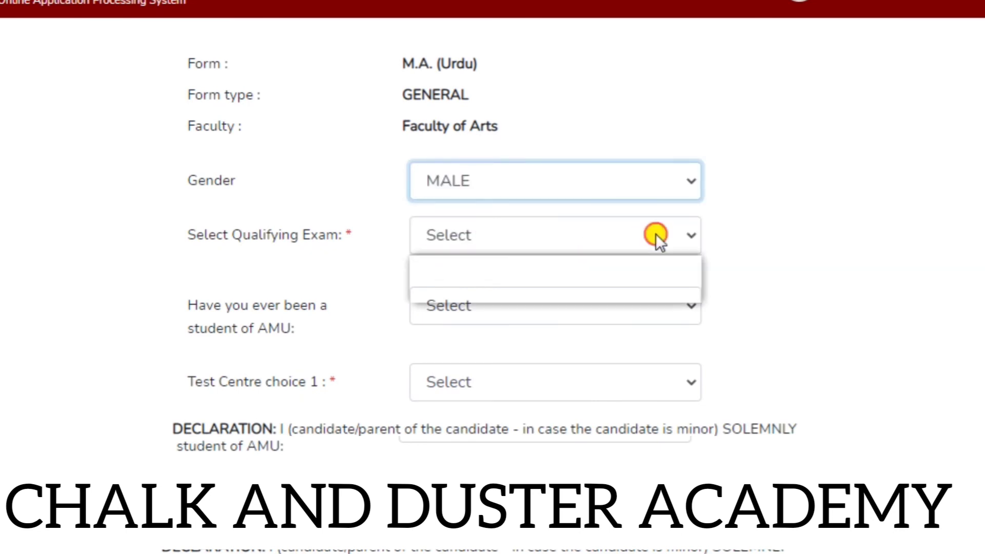
click(611, 284)
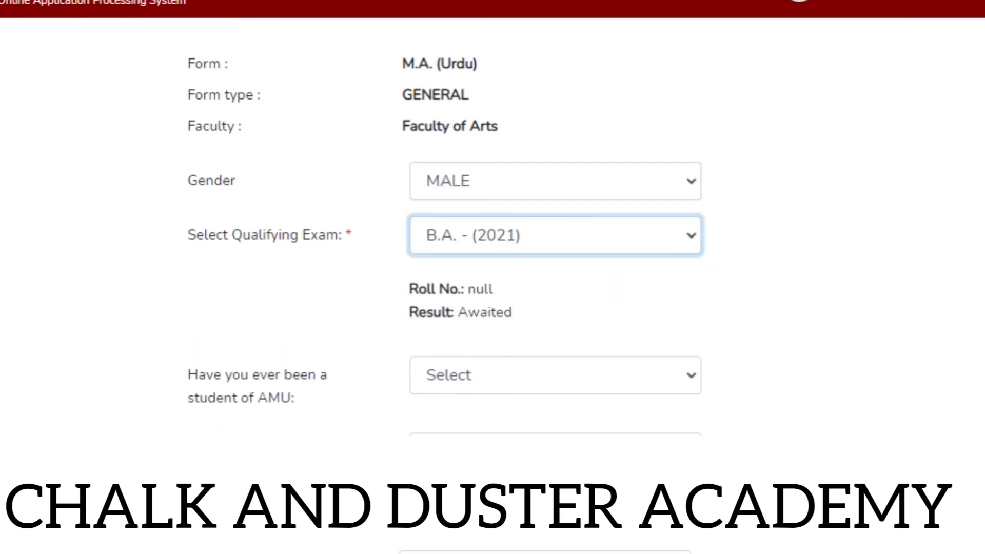
scroll(554, 287, down, 3)
click(679, 192)
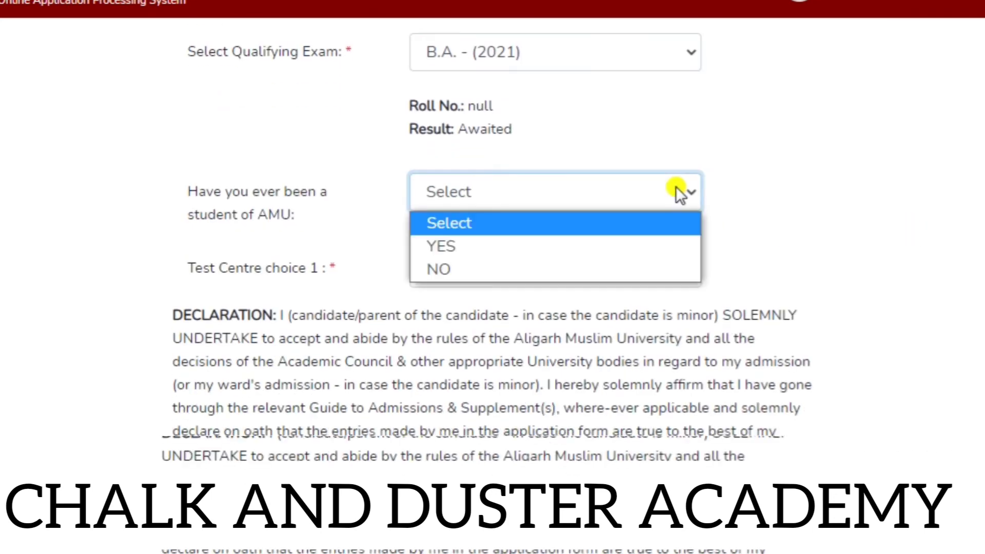
click(558, 266)
Choose Aligarh (U.P.) as first test centre, accept the declaration, and save the application.
scroll(968, 259, down, 2)
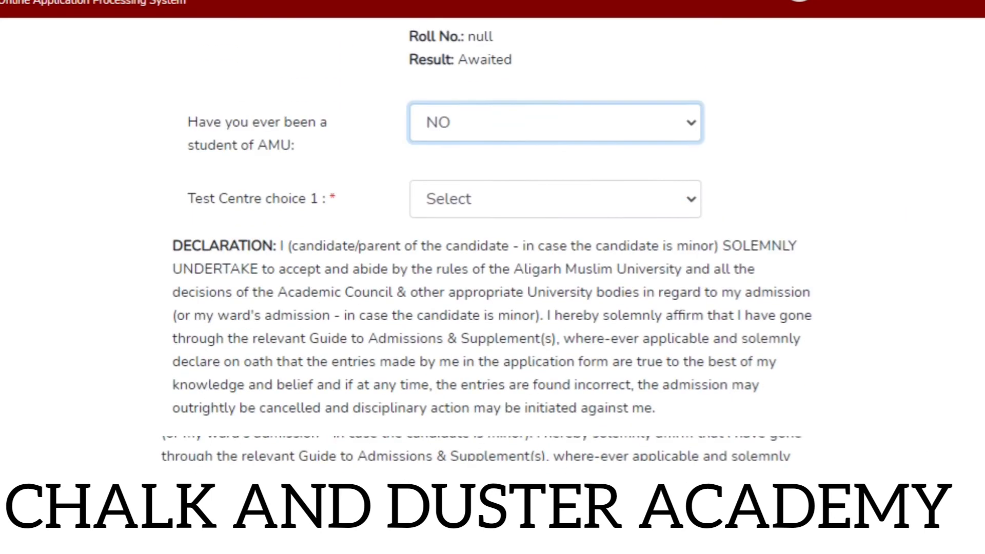
click(683, 159)
click(585, 213)
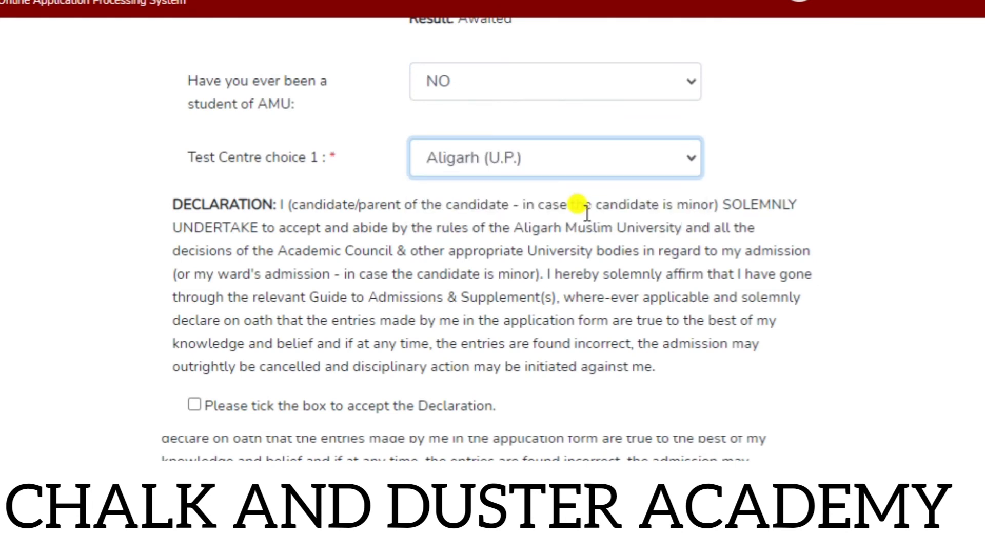
scroll(492, 231, down, 3)
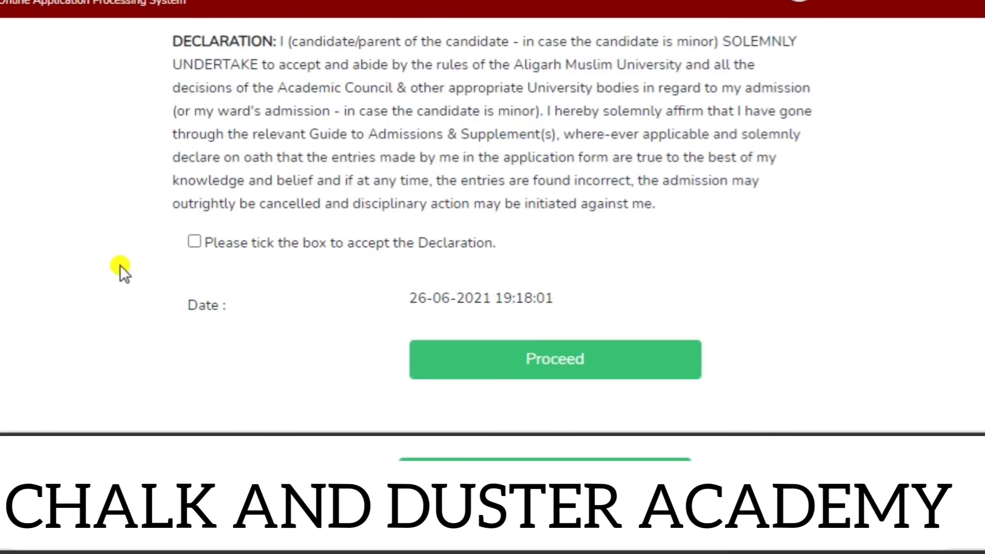
click(193, 242)
click(528, 368)
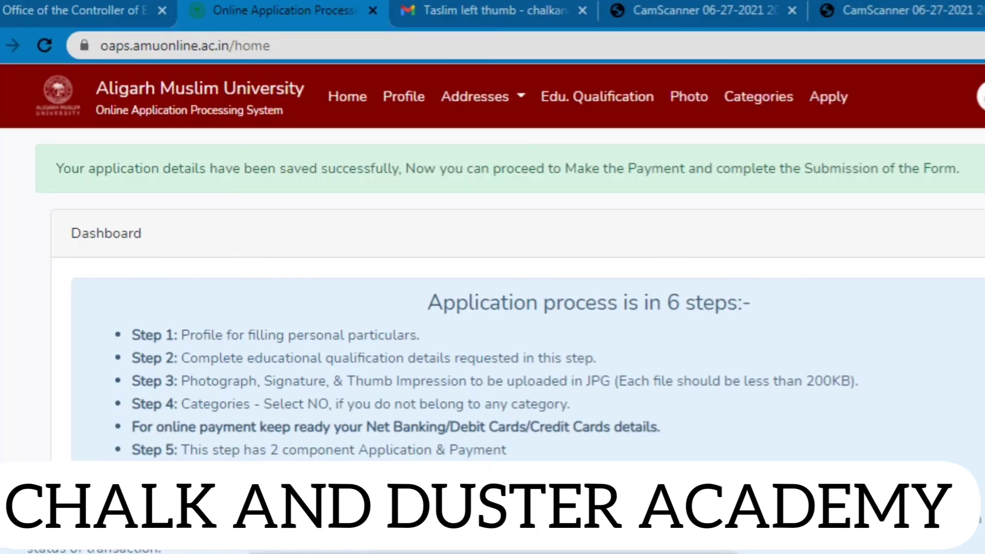
Scroll the dashboard to the GENERAL M.A. (Urdu) application card still awaiting payment.
scroll(505, 341, down, 1)
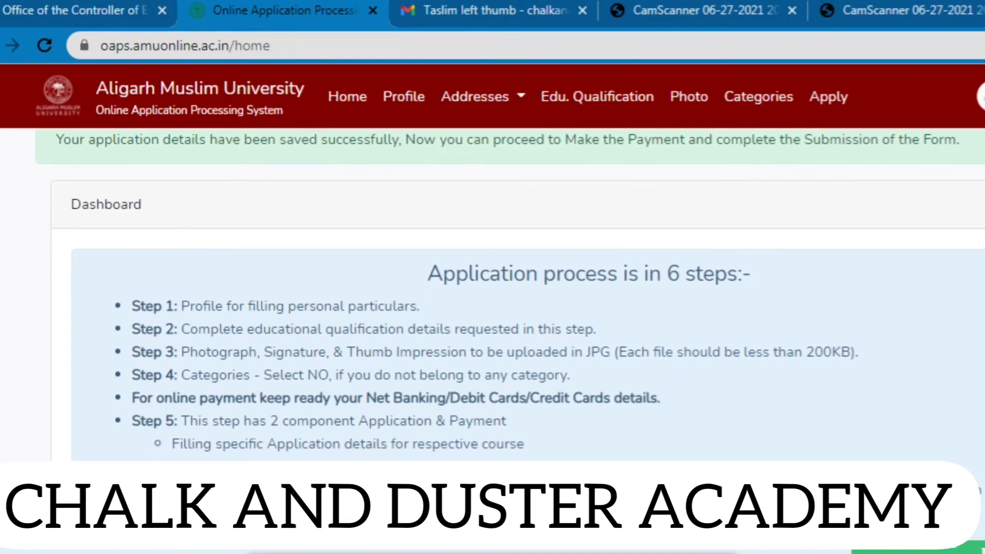
scroll(505, 341, up, 1)
scroll(505, 341, down, 6)
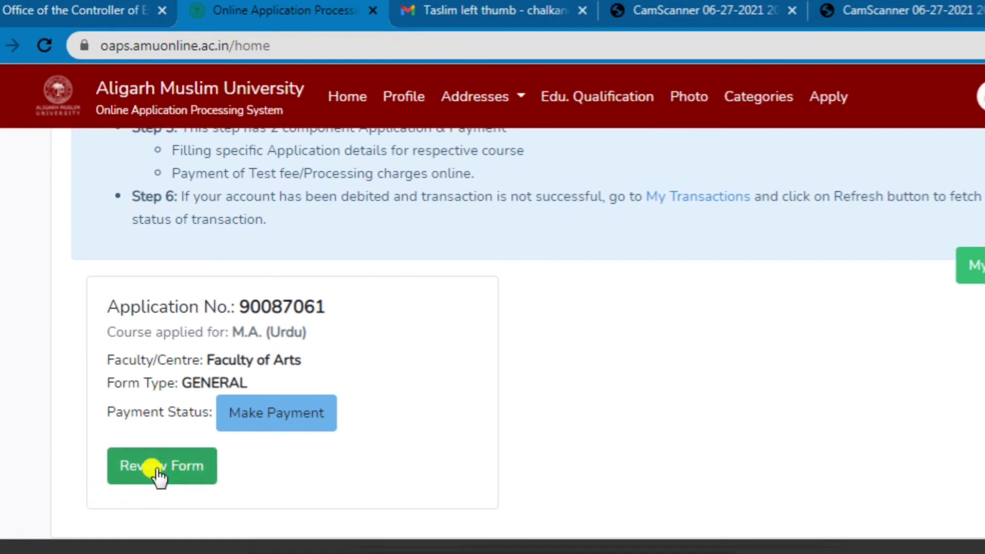
Open the M.A. (Urdu) application as a PDF, then return to the dashboard tab.
click(155, 470)
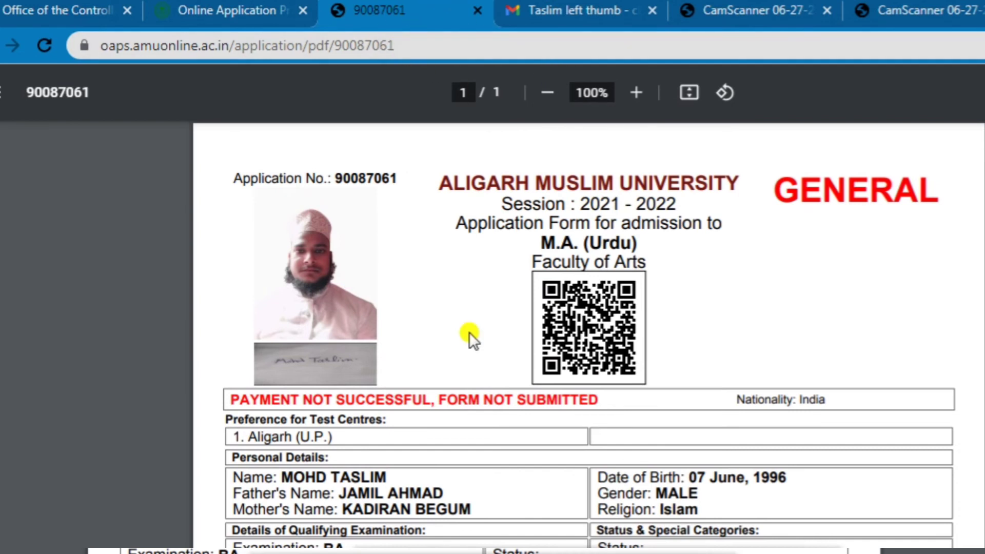
key(ctrl+shift+Tab)
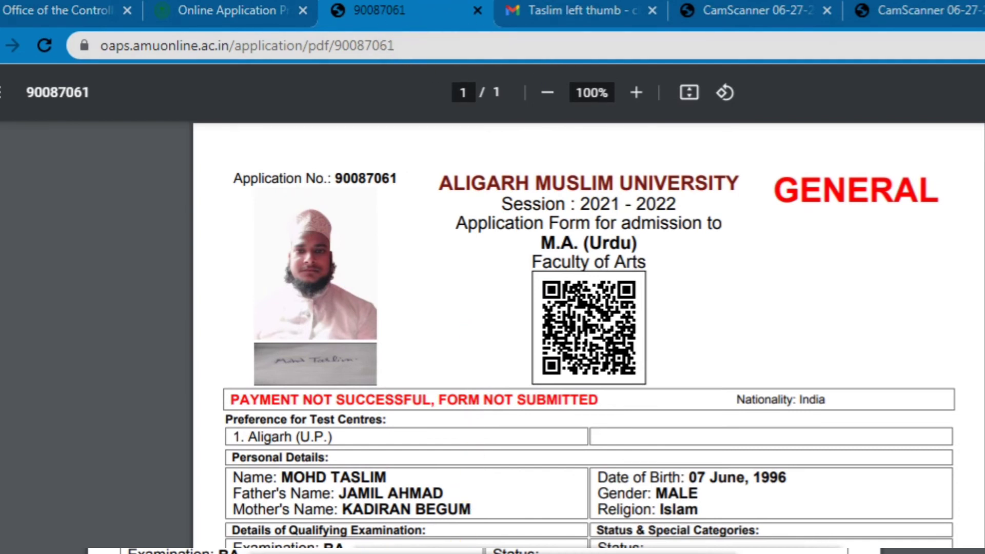
Start payment on the Ingenico gateway and choose RuPay as the credit card option.
click(294, 414)
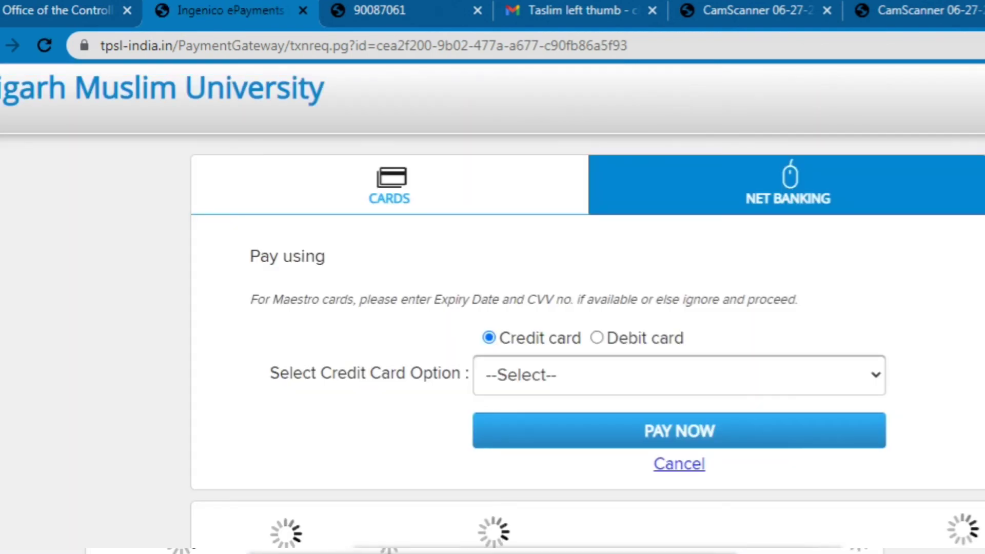
scroll(564, 308, down, 1)
scroll(564, 308, down, 2)
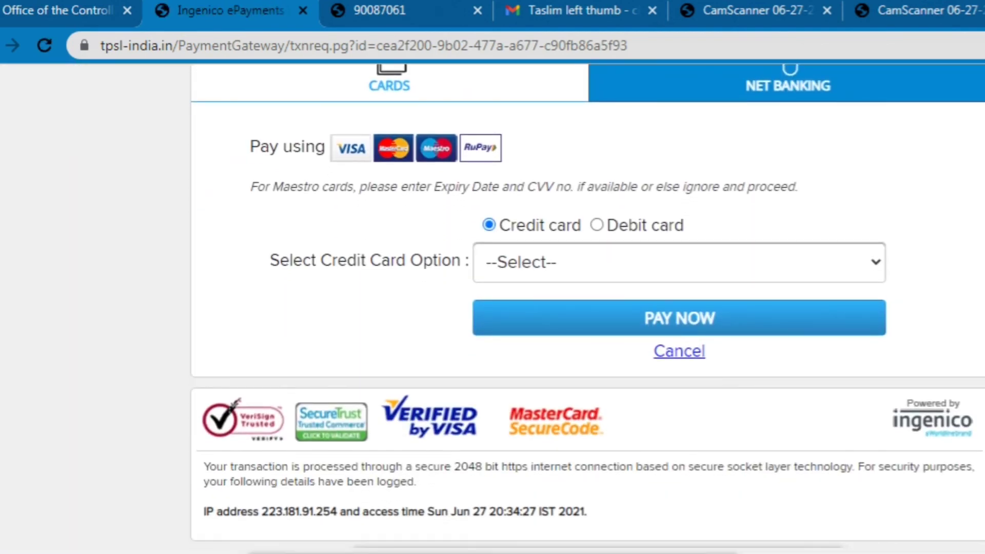
click(869, 271)
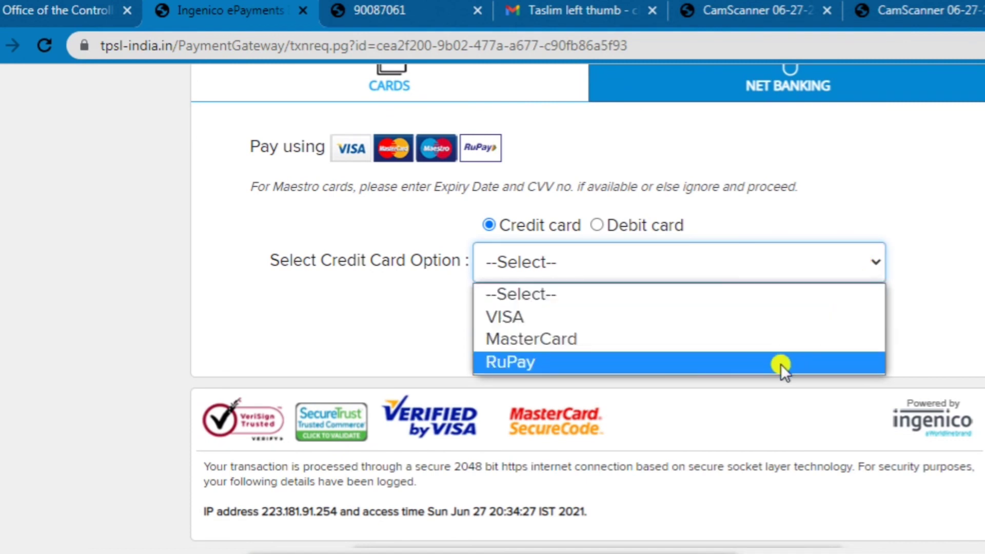
click(766, 364)
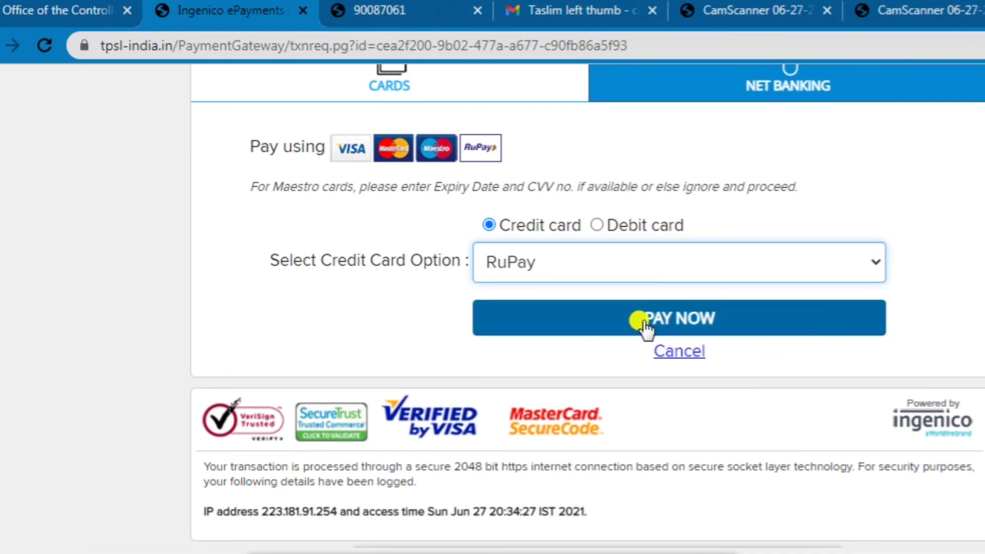